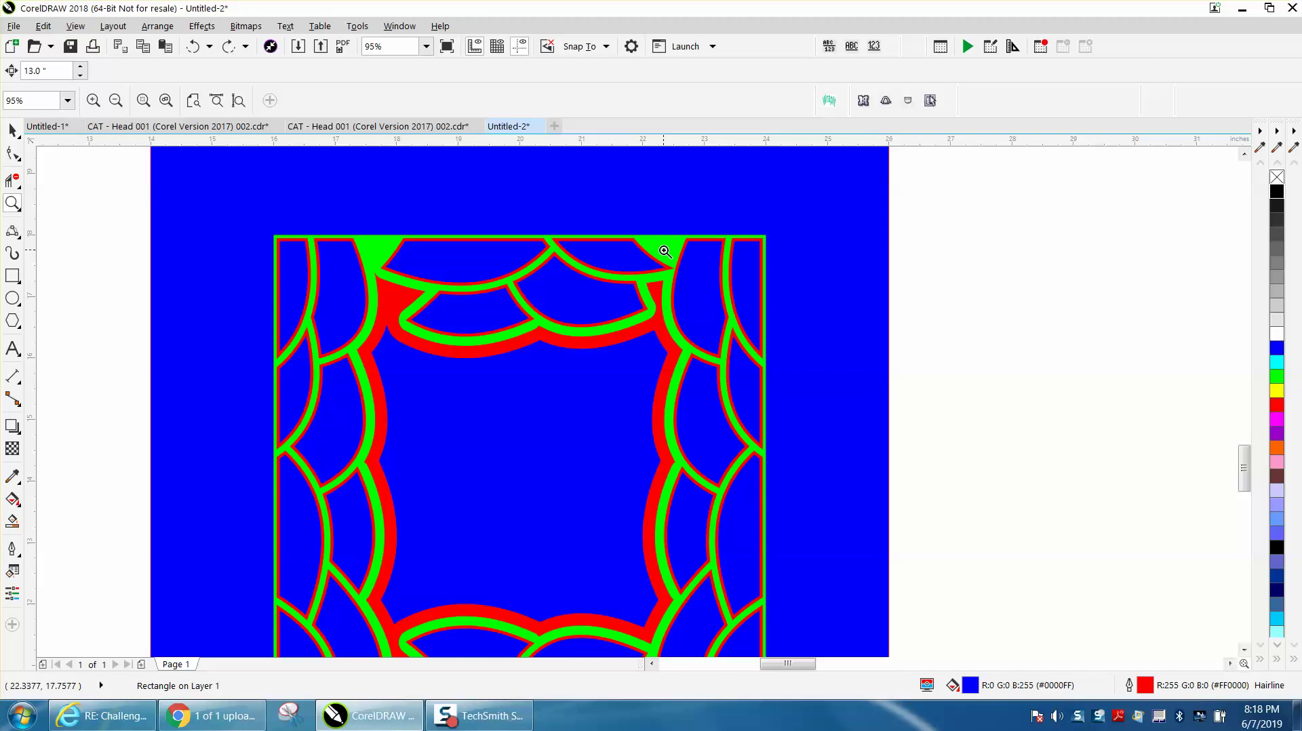
Separate the stacked artwork by moving the blue square to the right and the green frame to the left of the red frame
right_click(664, 252)
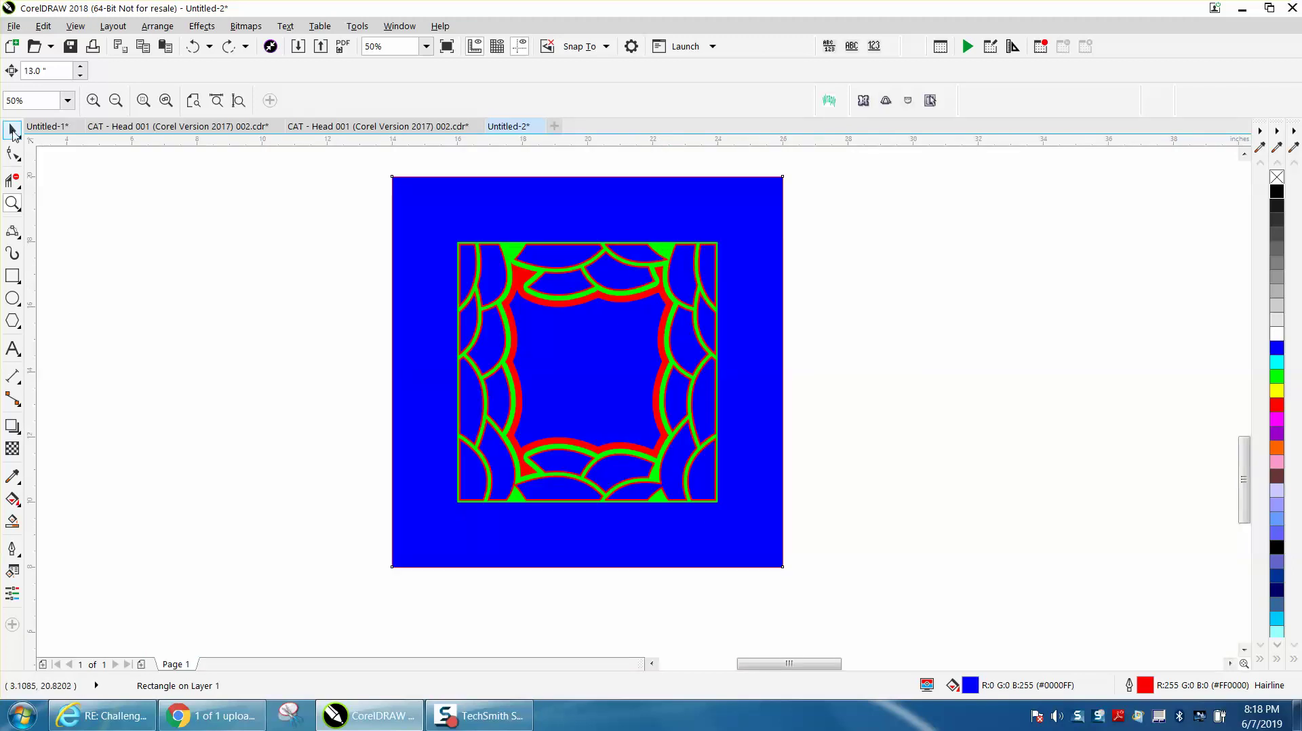
left_click(13, 132)
left_click_drag(447, 195, 963, 210)
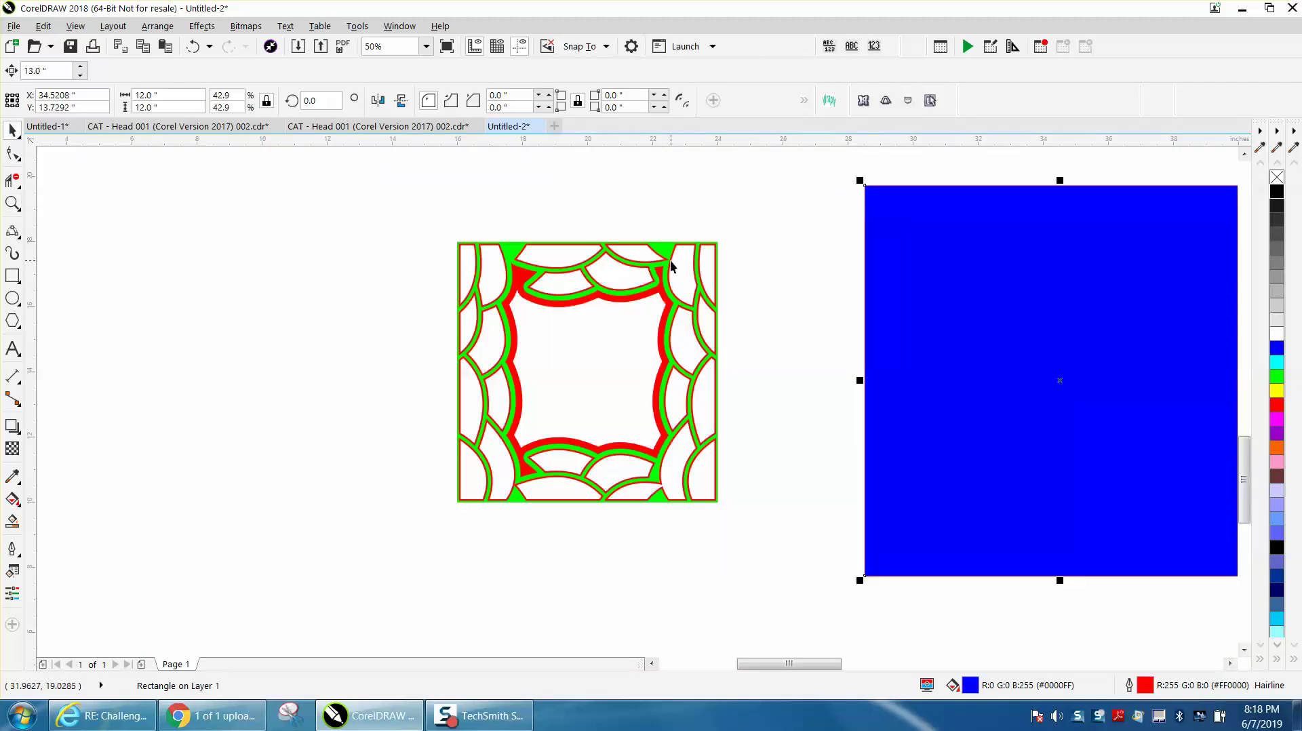
left_click_drag(671, 261, 373, 259)
Remove the fill from both the green and red frames and give them a red hairline outline
left_click_drag(125, 209, 769, 541)
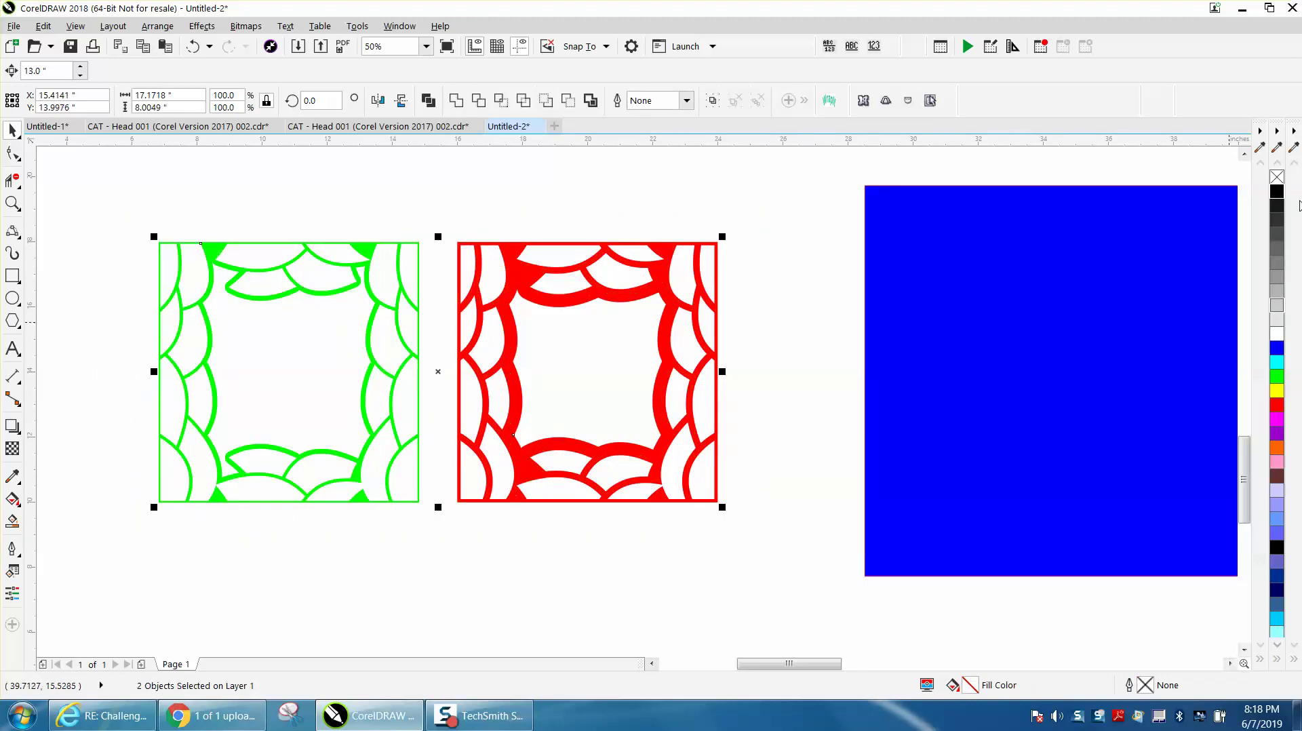
left_click(1276, 178)
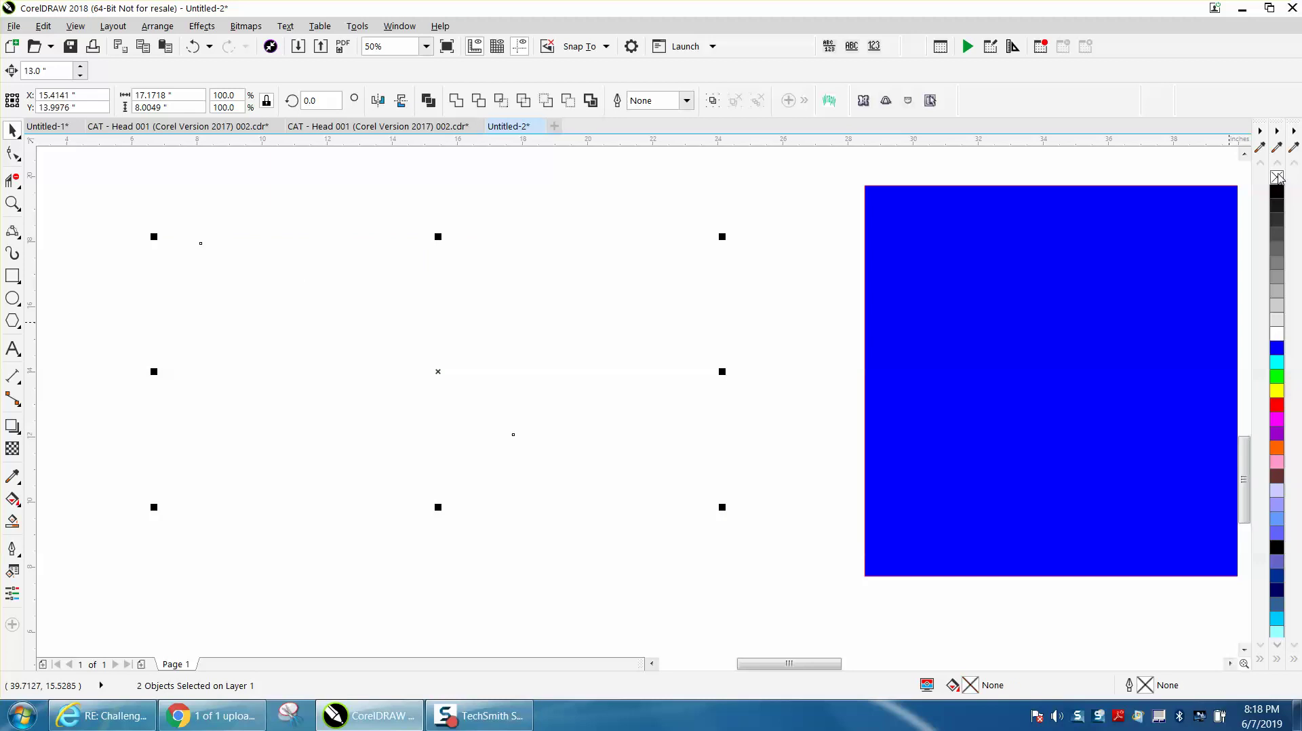
right_click(1277, 405)
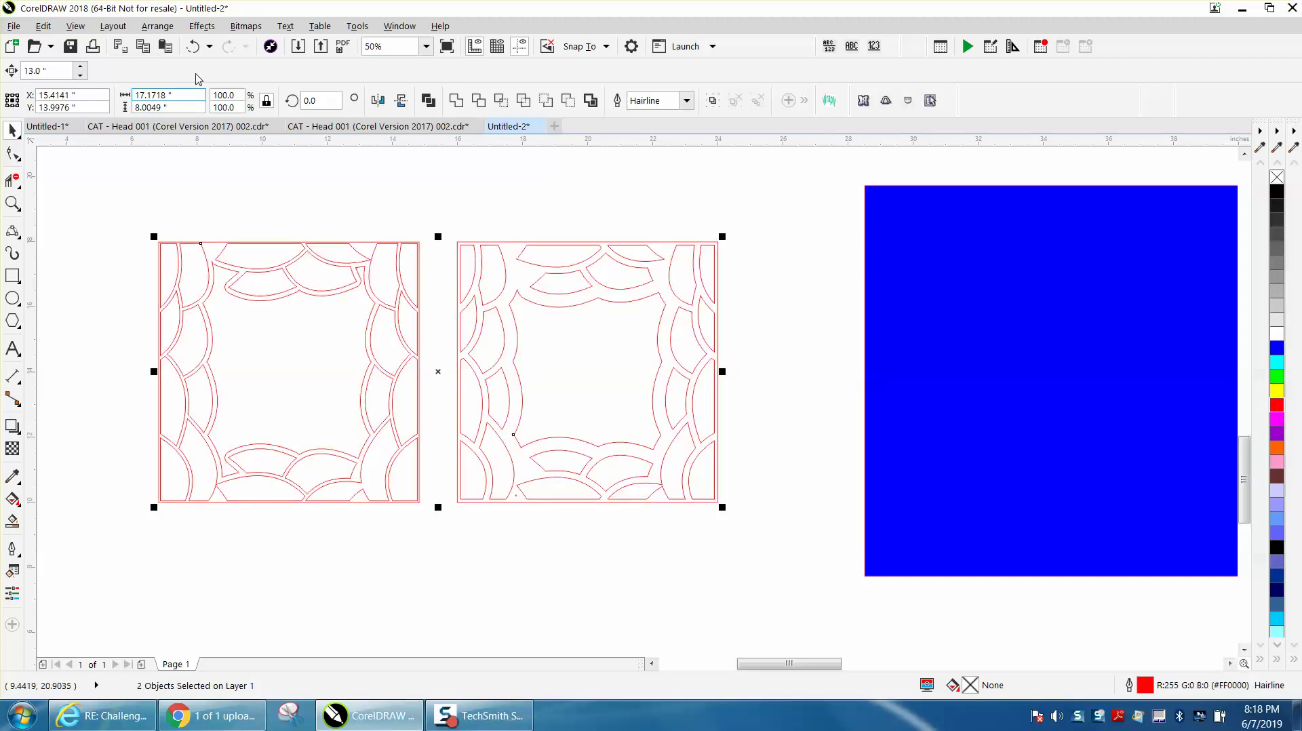
left_click(165, 27)
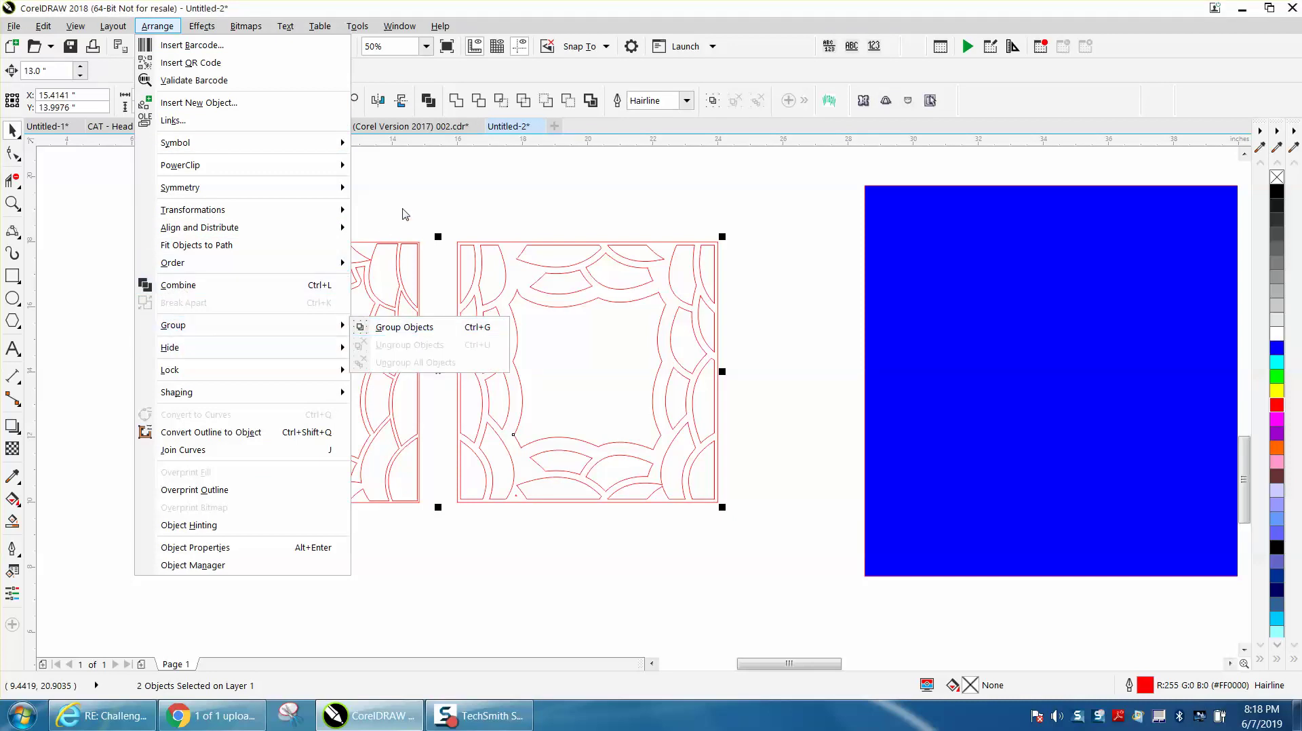
left_click(434, 206)
left_click(434, 204)
Break the former red frame's curve apart and delete its inner scalloped outline around the central opening
left_click(531, 302)
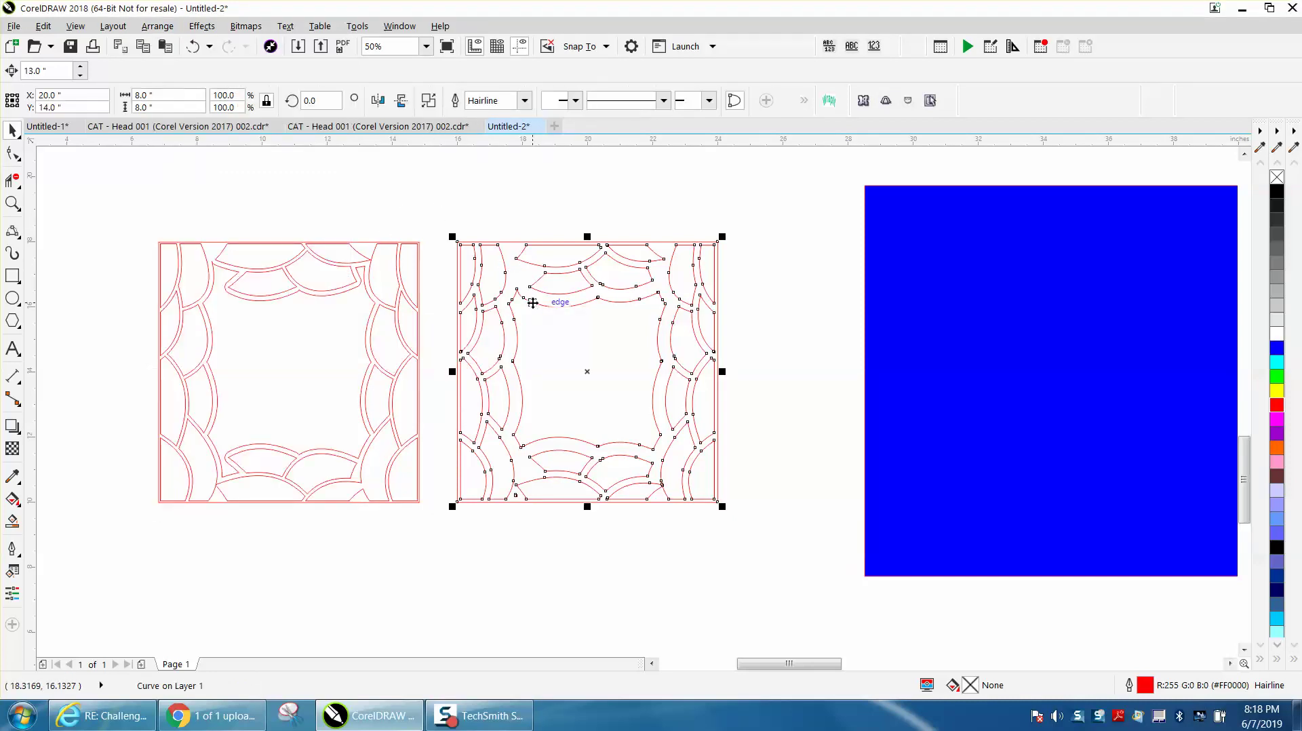
left_click(157, 26)
left_click(215, 304)
left_click(437, 202)
left_click(536, 304)
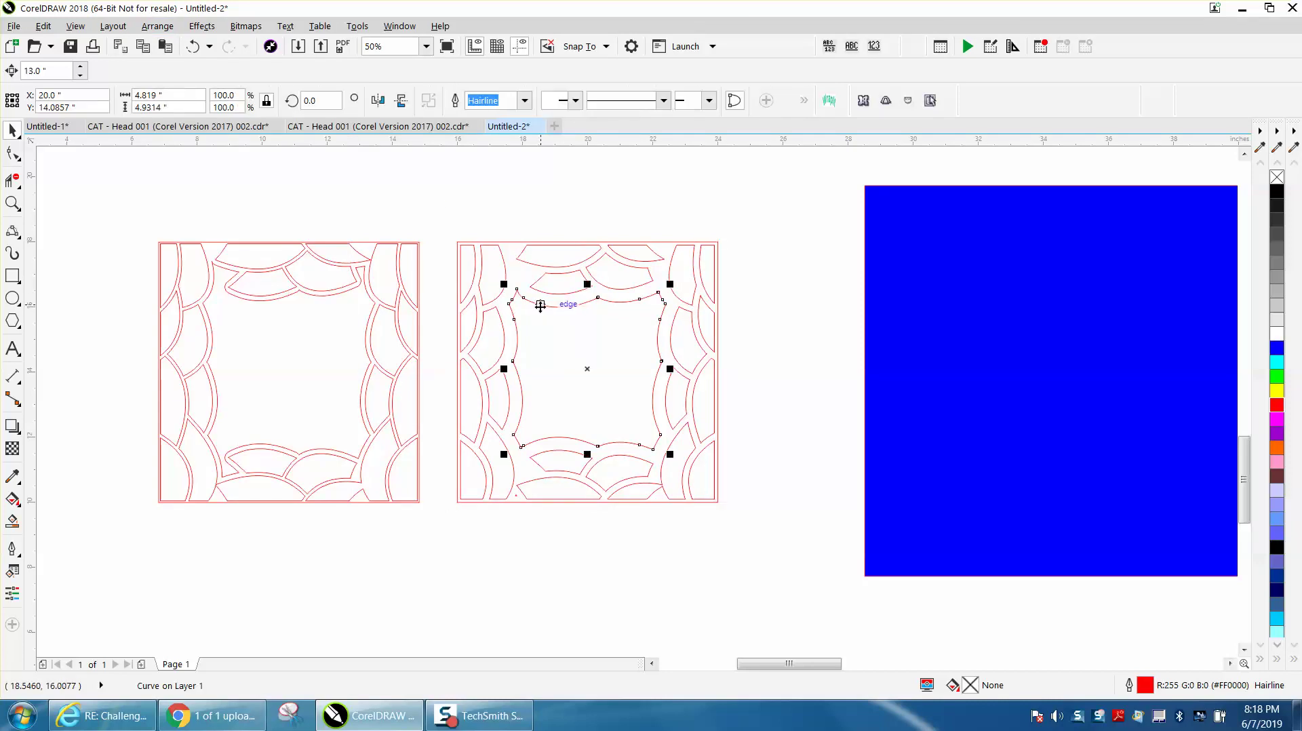
key("Delete")
Break the former green frame's curve apart and delete its inner scalloped outline around the central opening
left_click(352, 289)
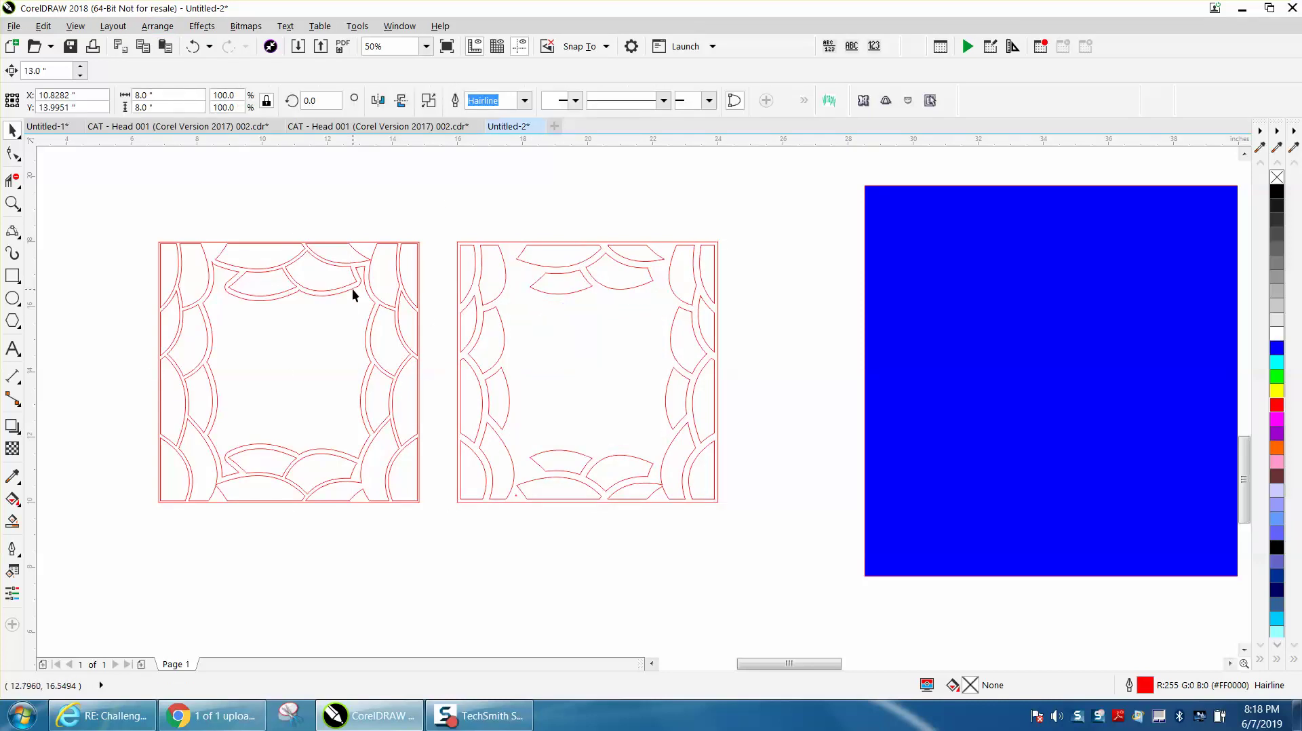
left_click(157, 26)
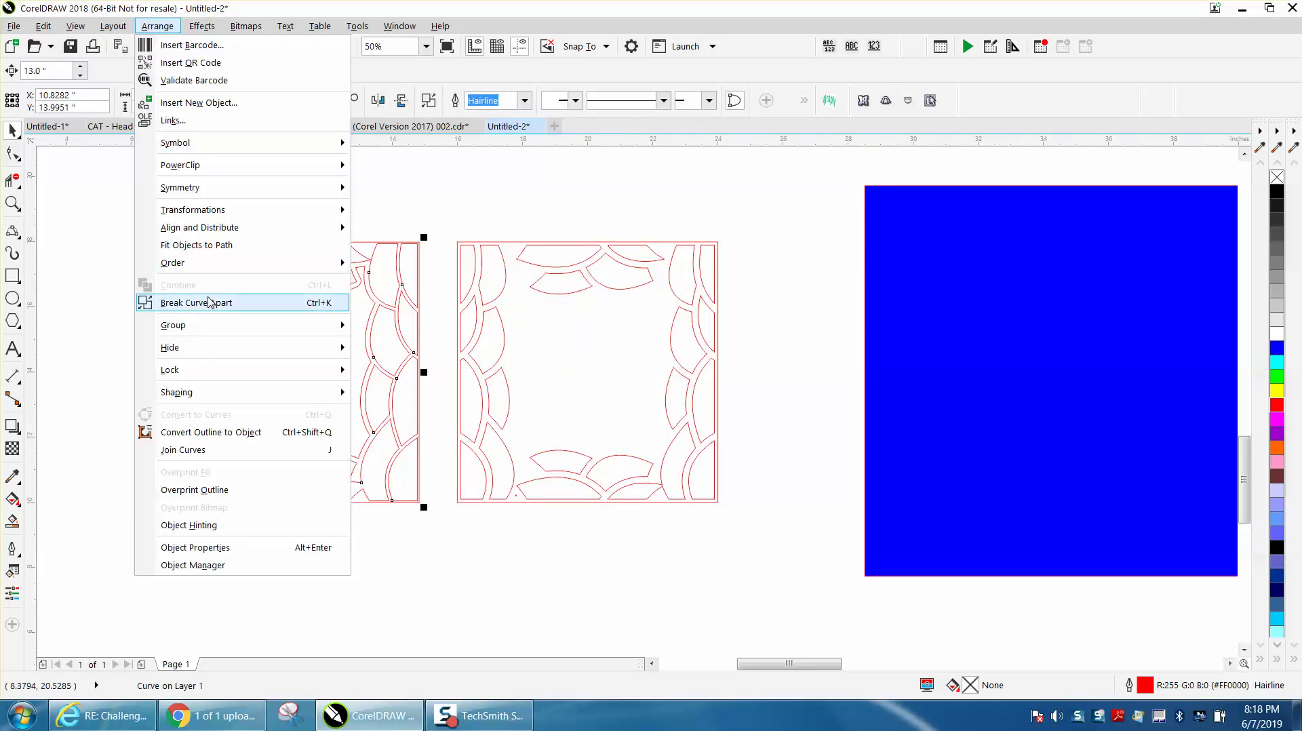
left_click(204, 302)
left_click(280, 288)
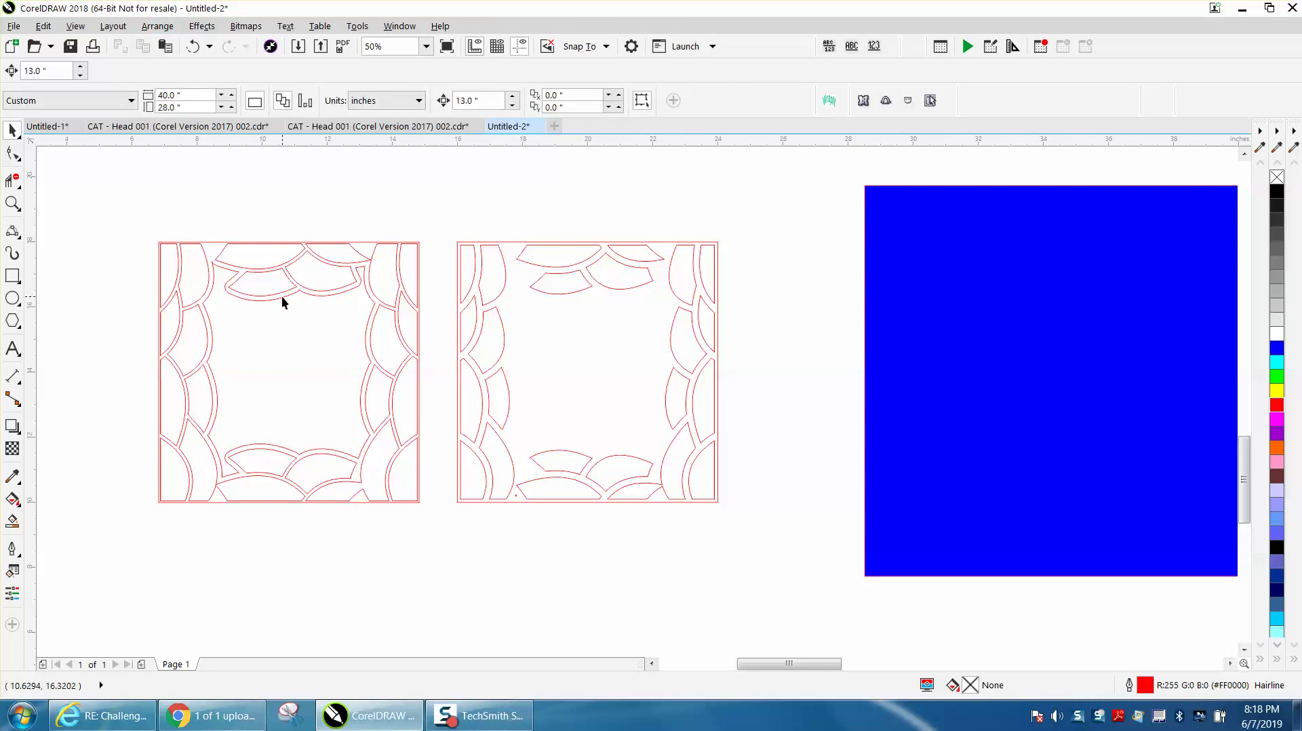
left_click(282, 295)
key("Delete")
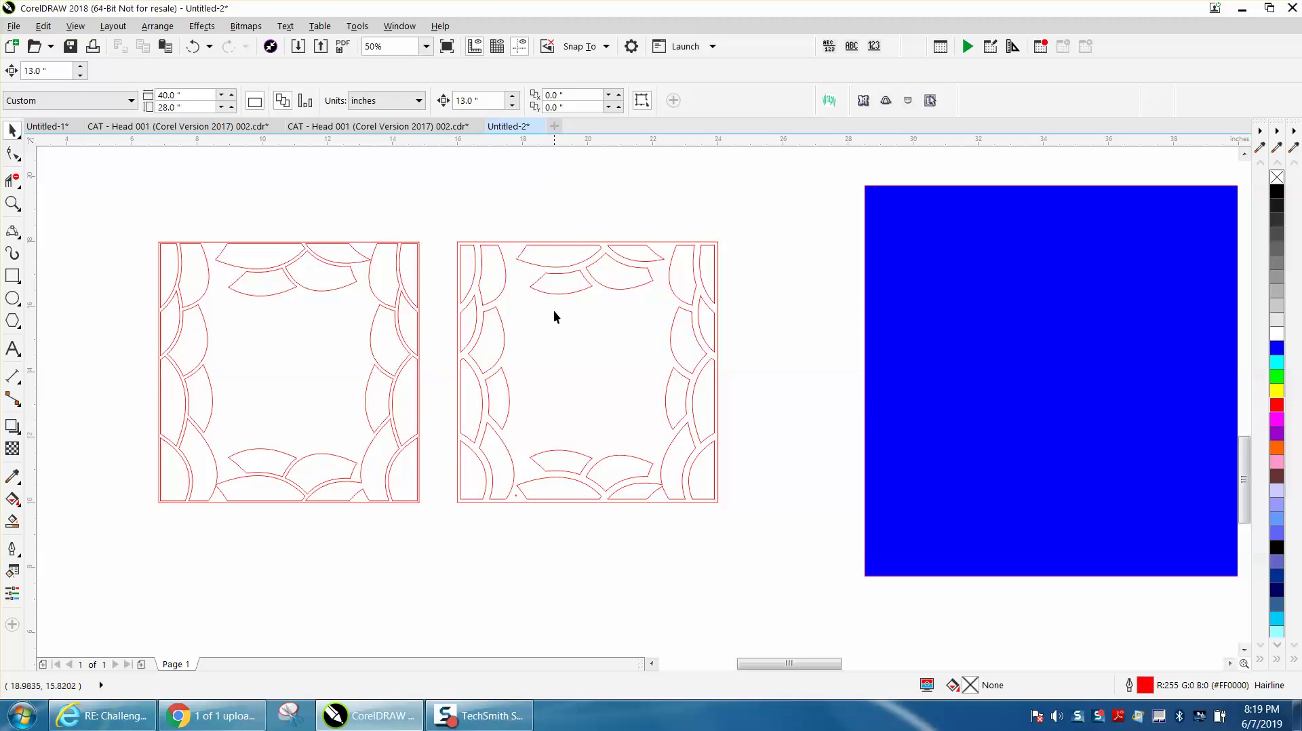
scroll(549, 307, "down", 1)
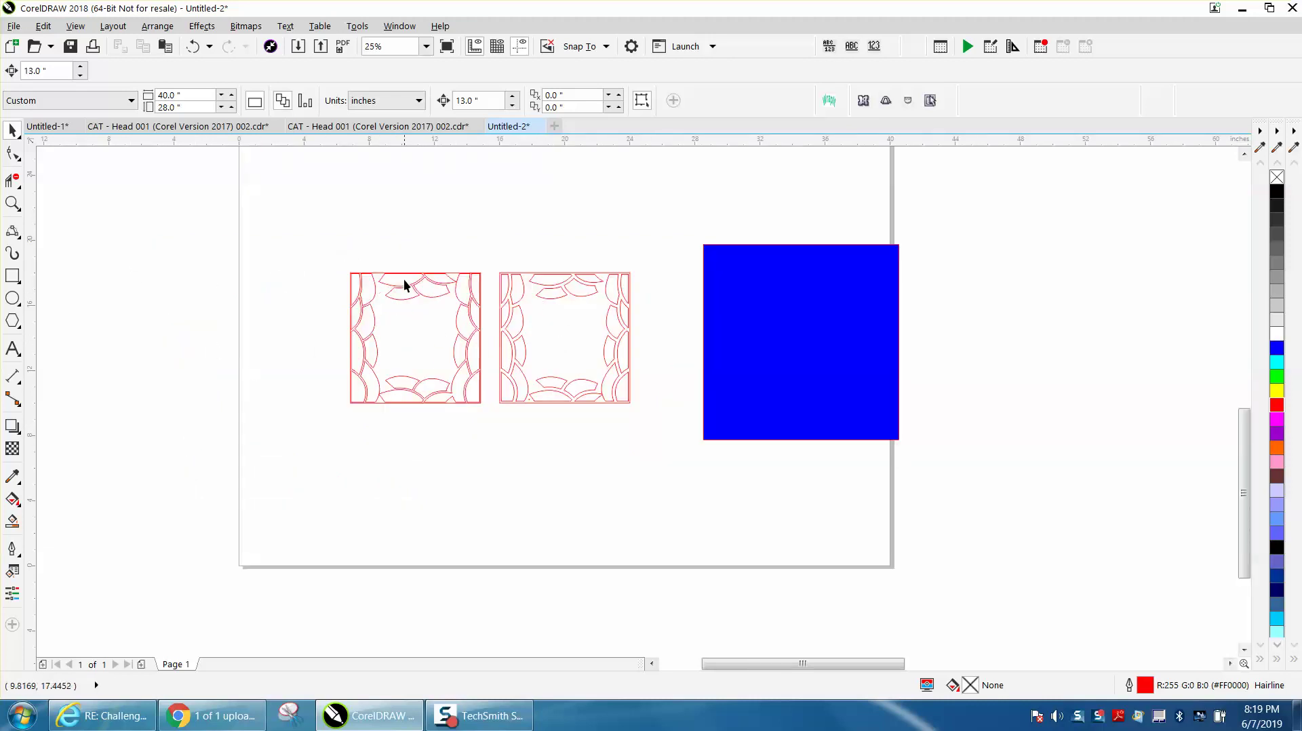
left_click_drag(699, 436, 699, 435)
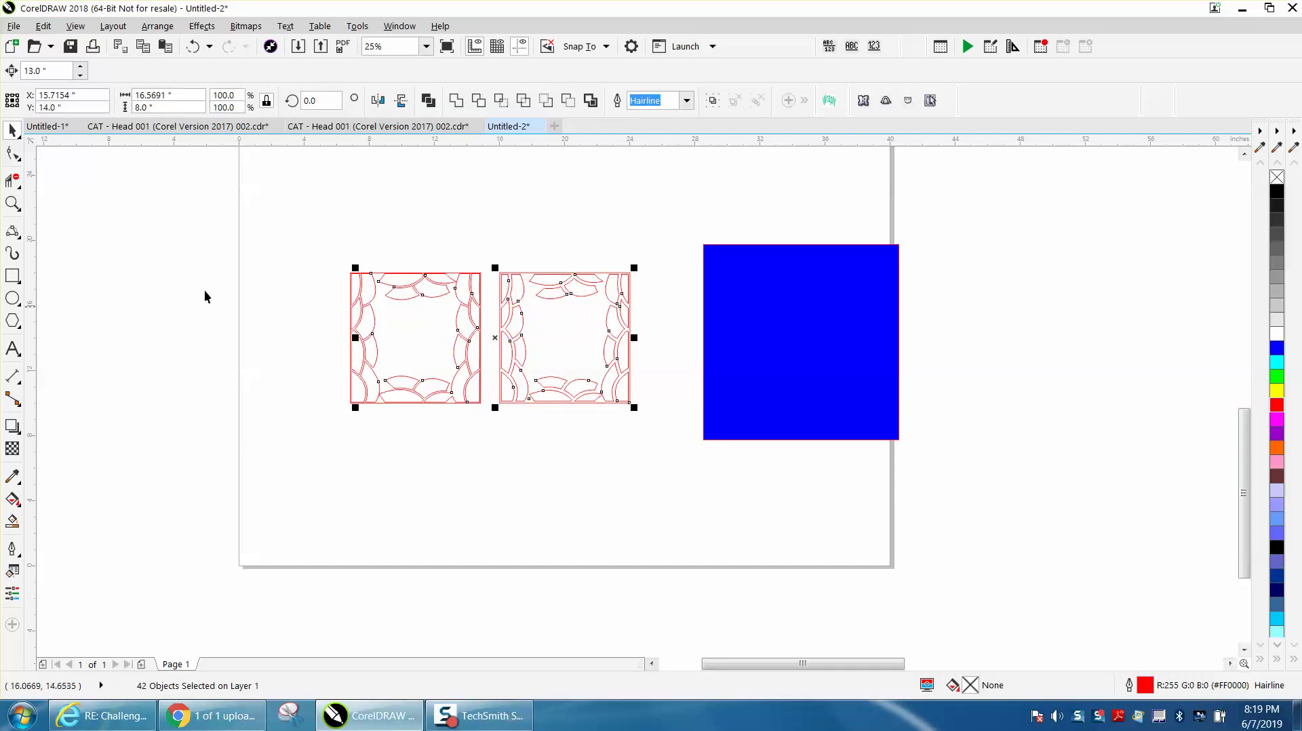
left_click(12, 203)
left_click_drag(310, 252, 686, 404)
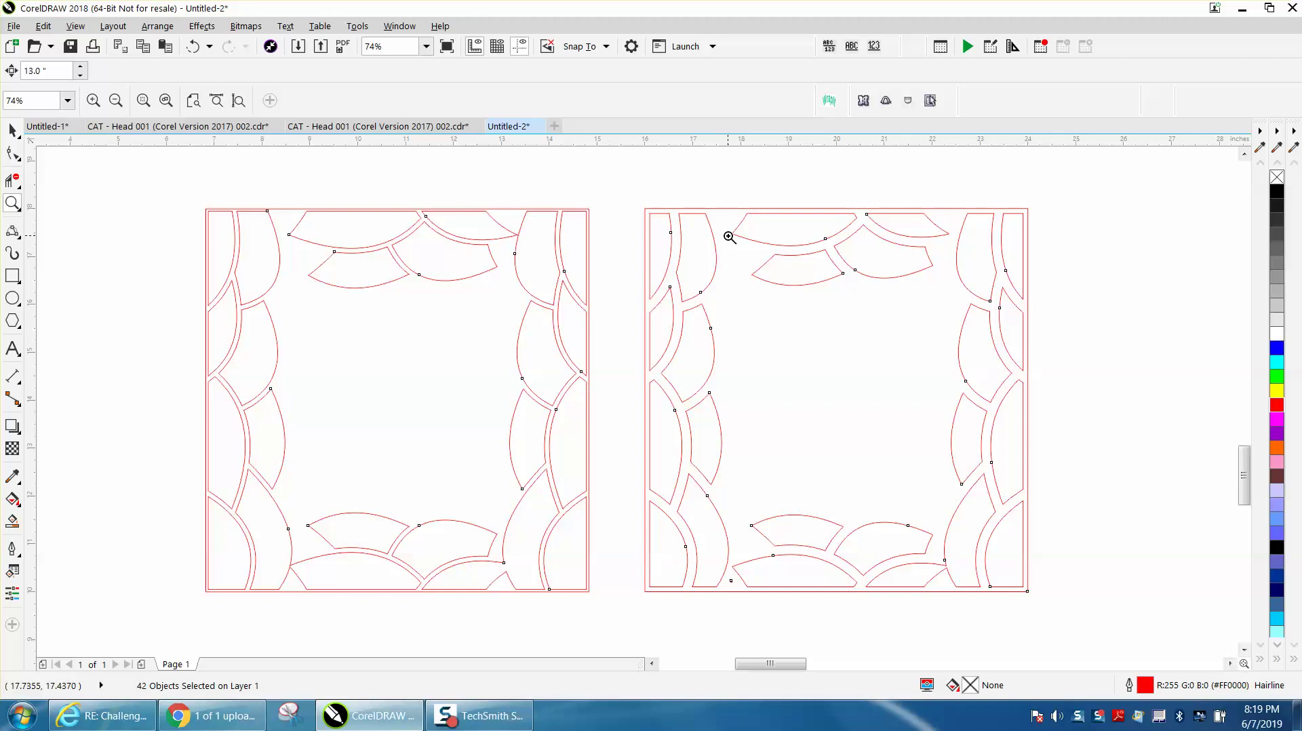
right_click(709, 237)
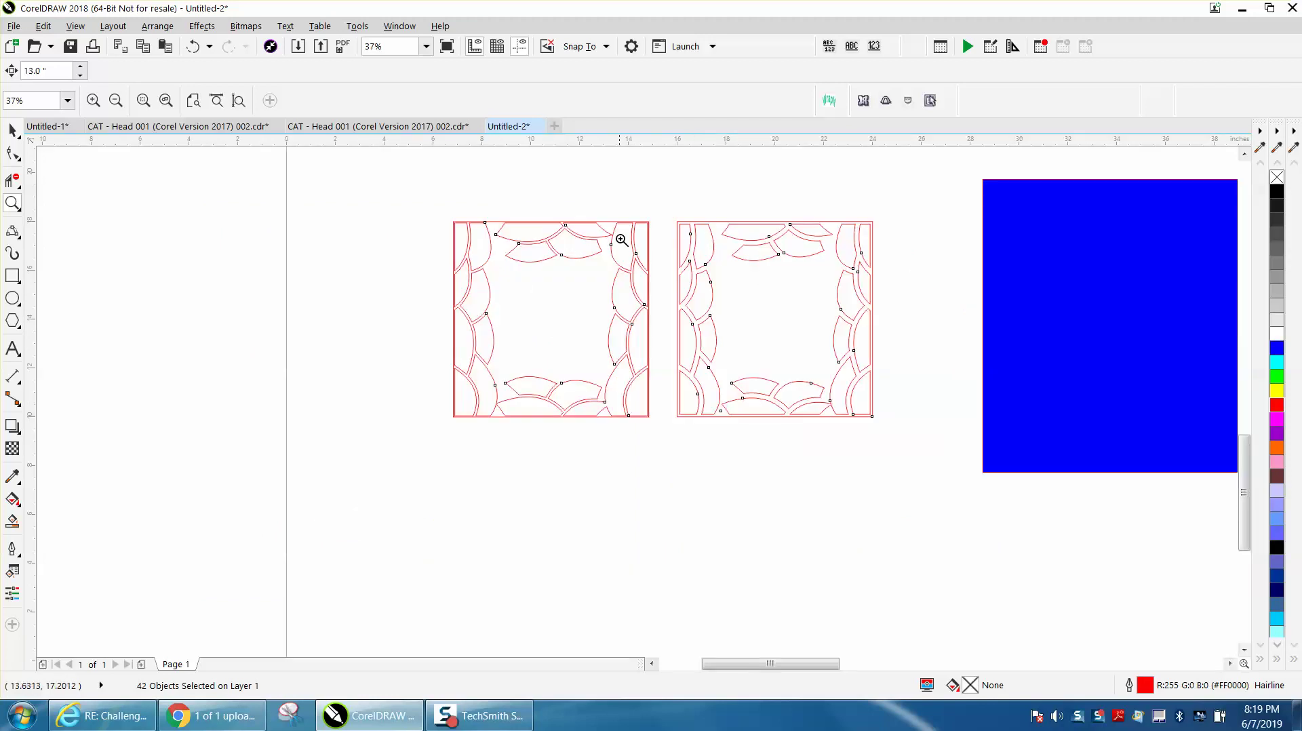
Smart-fill the right frame's center as a new shape 13 inches lower, with no fill and a red outline
left_click(12, 521)
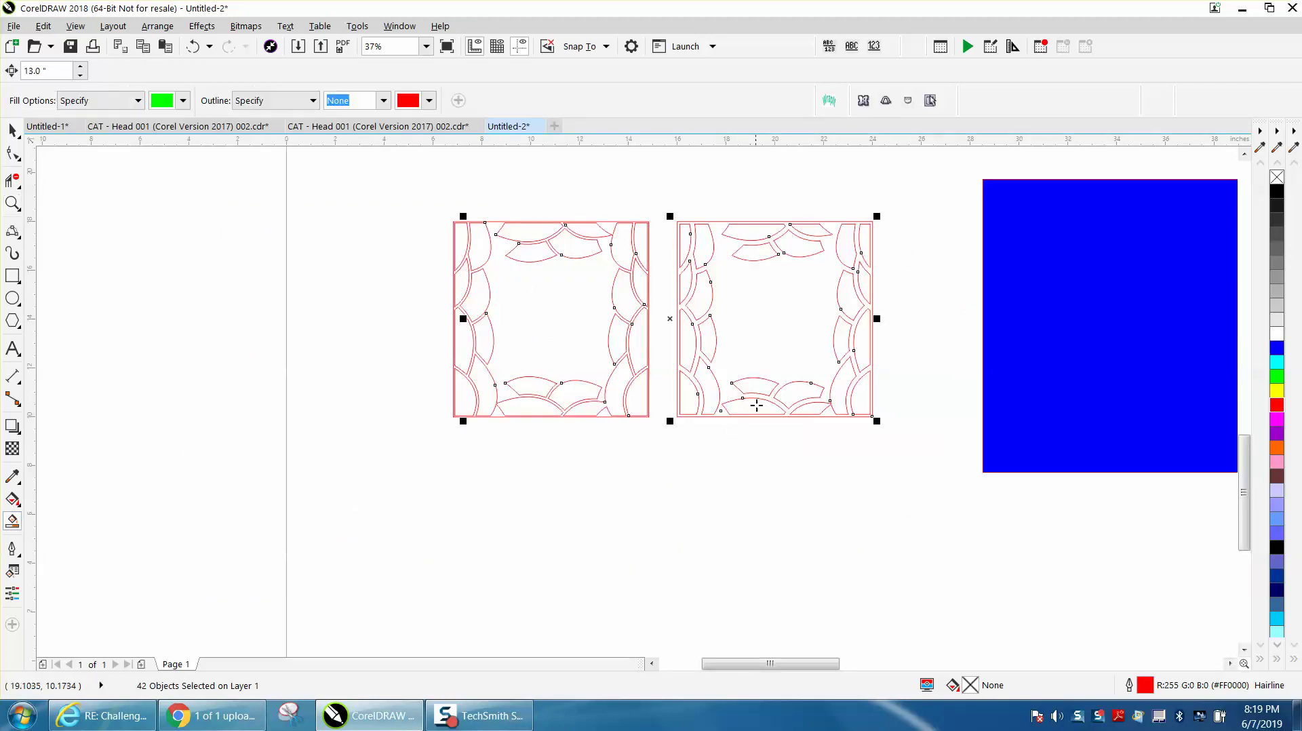
left_click(752, 361)
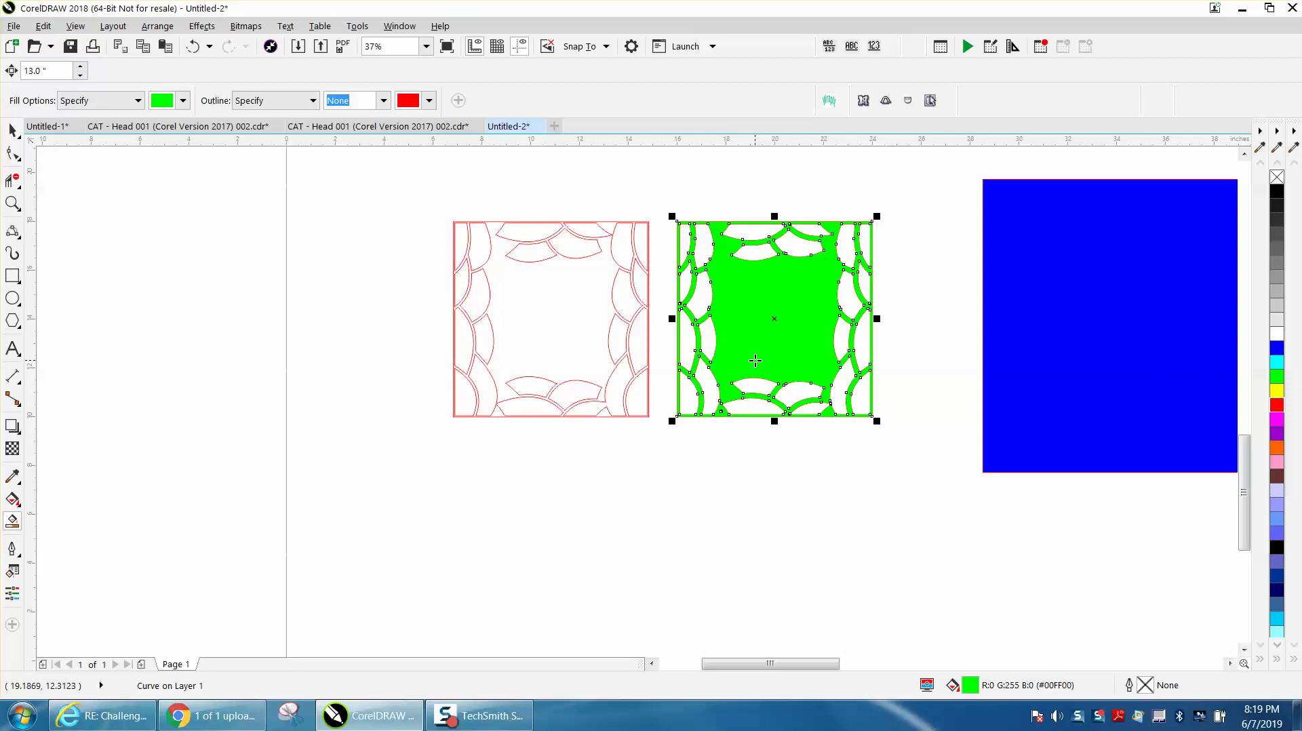
key("Down")
left_click(1277, 176)
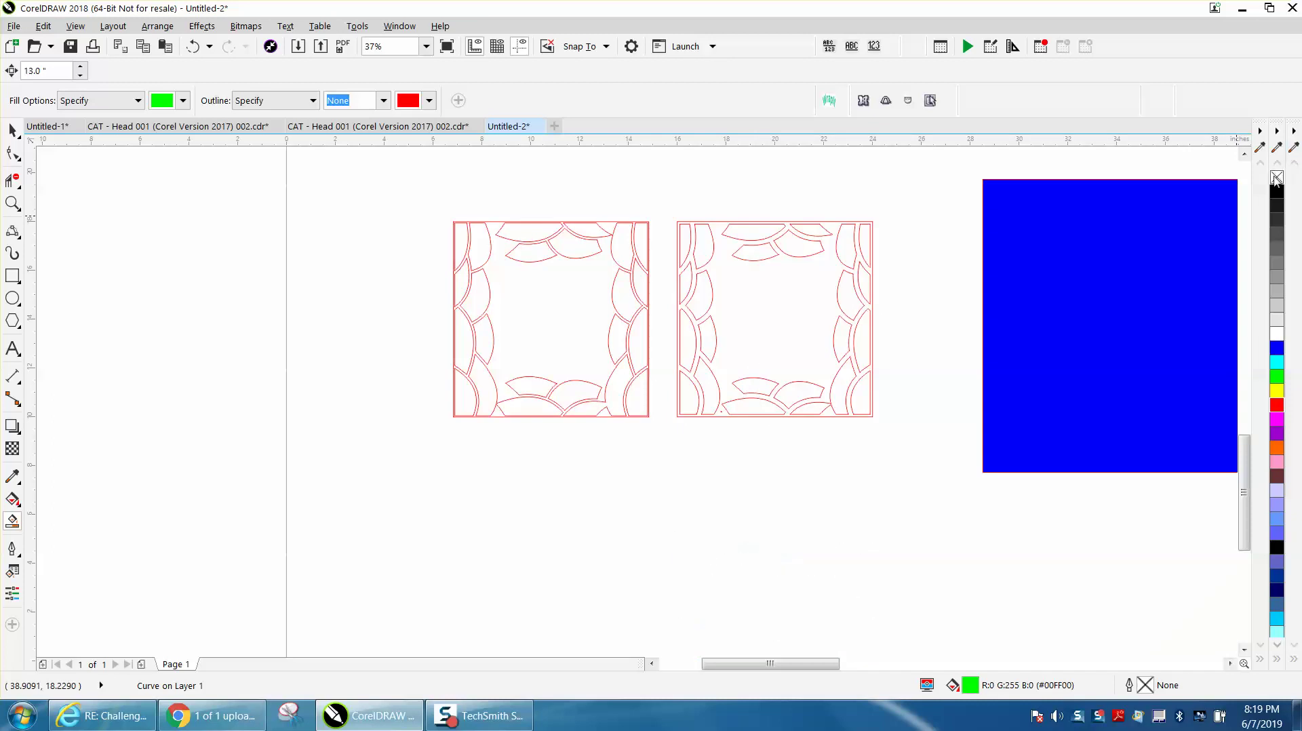
right_click(1276, 405)
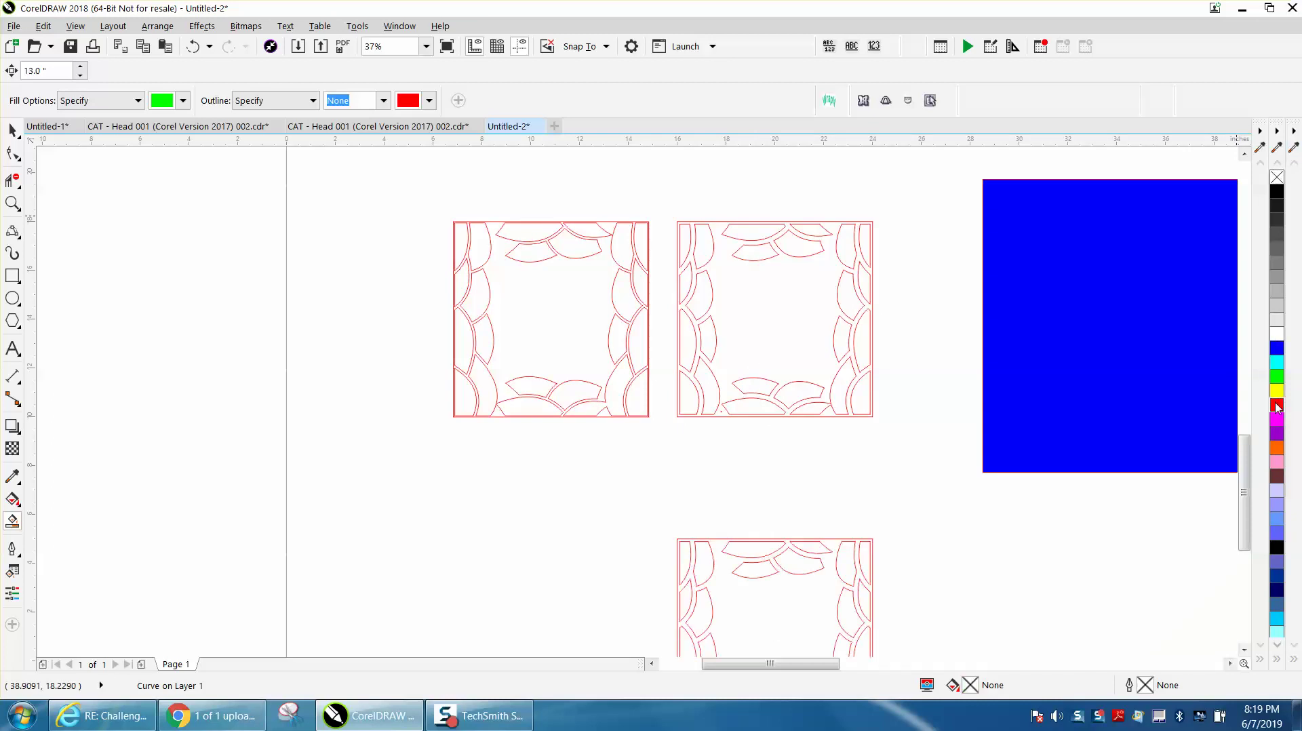
Apply a one-step contour with a 0.2-inch offset to the new lower frame shape
left_click(202, 25)
left_click(228, 139)
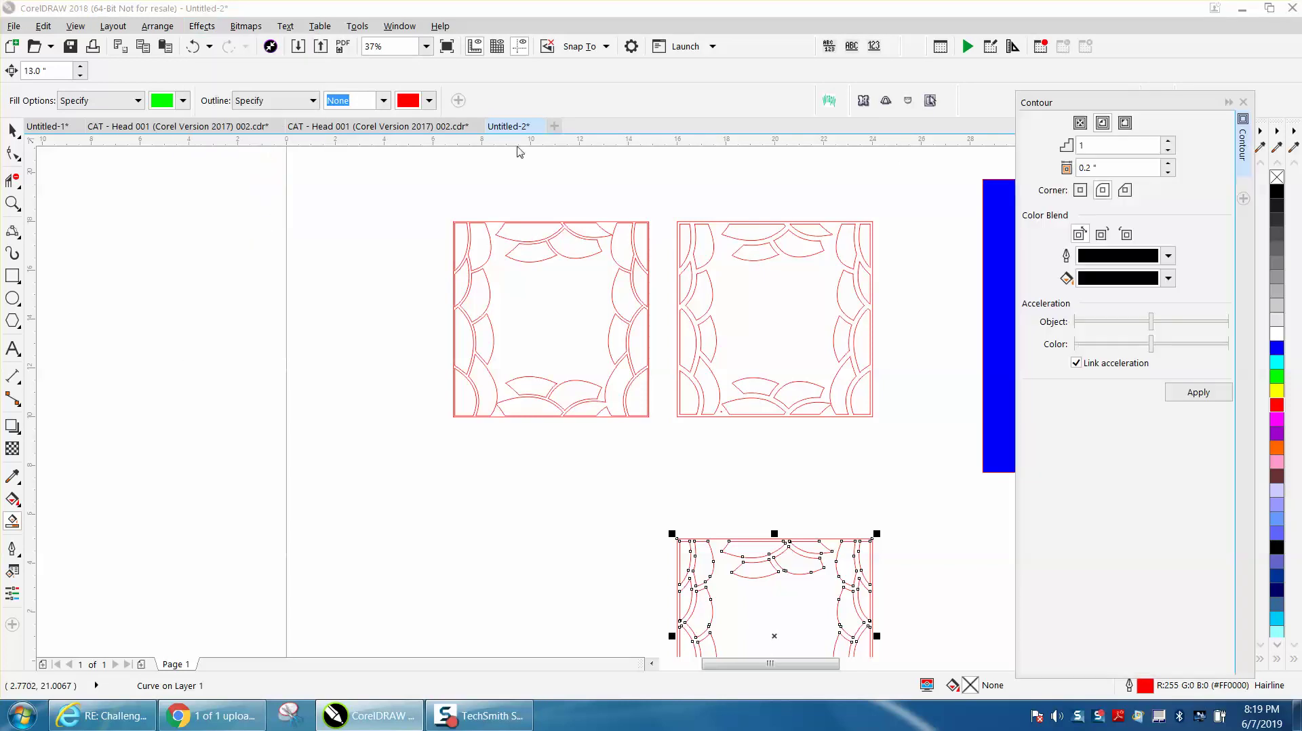
left_click(1093, 168)
double_click(1088, 169)
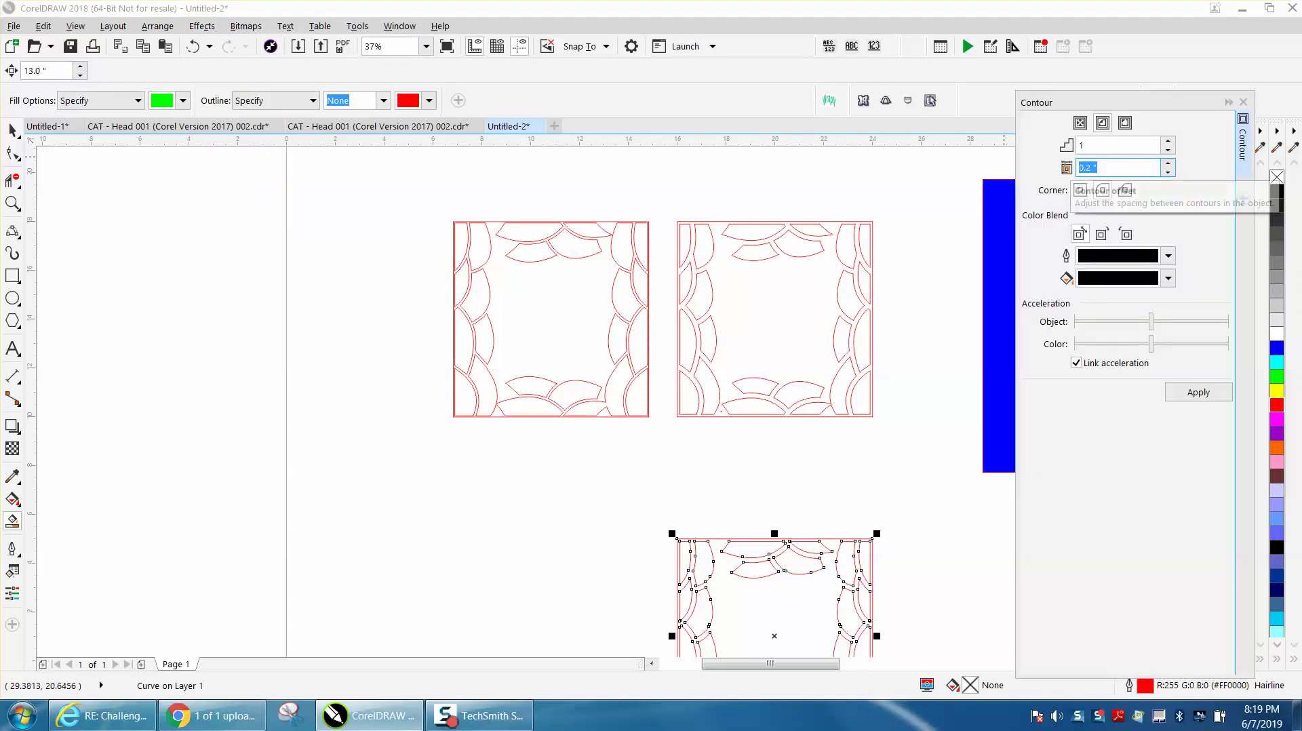
left_click(1198, 394)
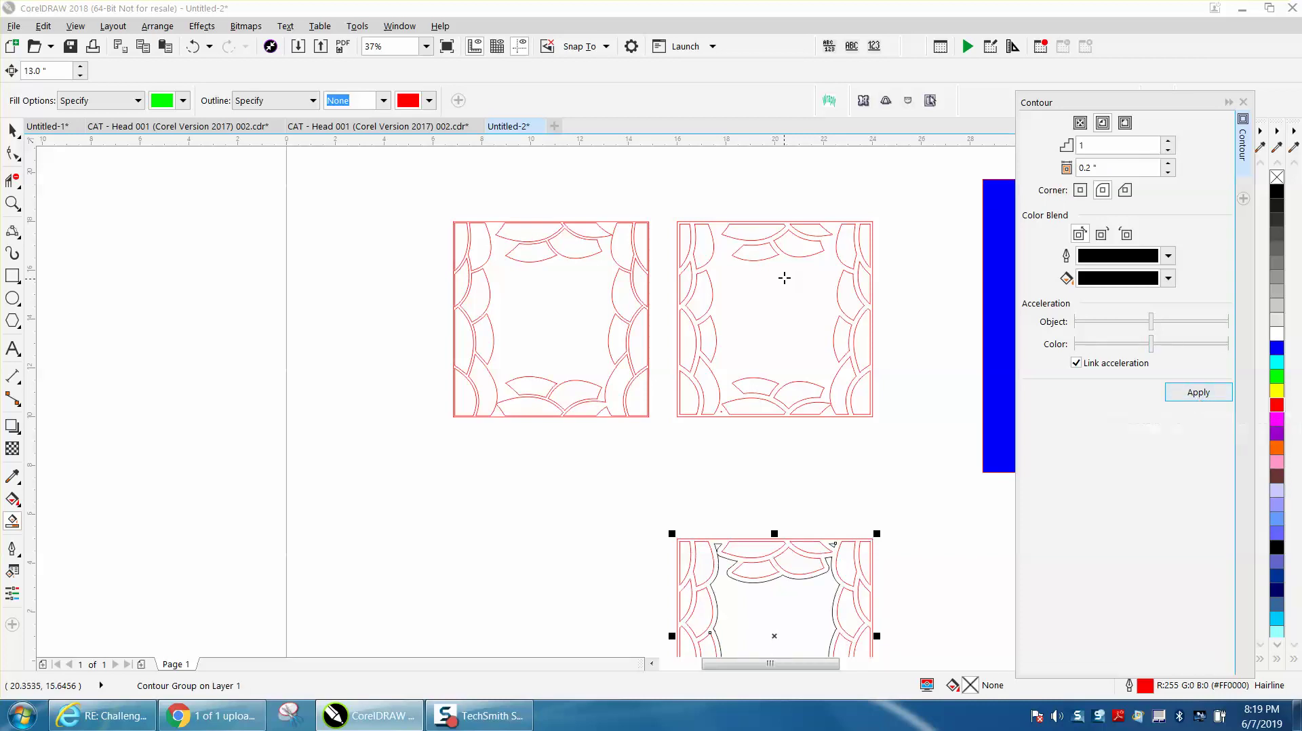
Break the lower frame's contour group apart and split the black contour curve into separate shapes
scroll(727, 263, "down", 2)
left_click(12, 202)
left_click_drag(673, 383, 853, 489)
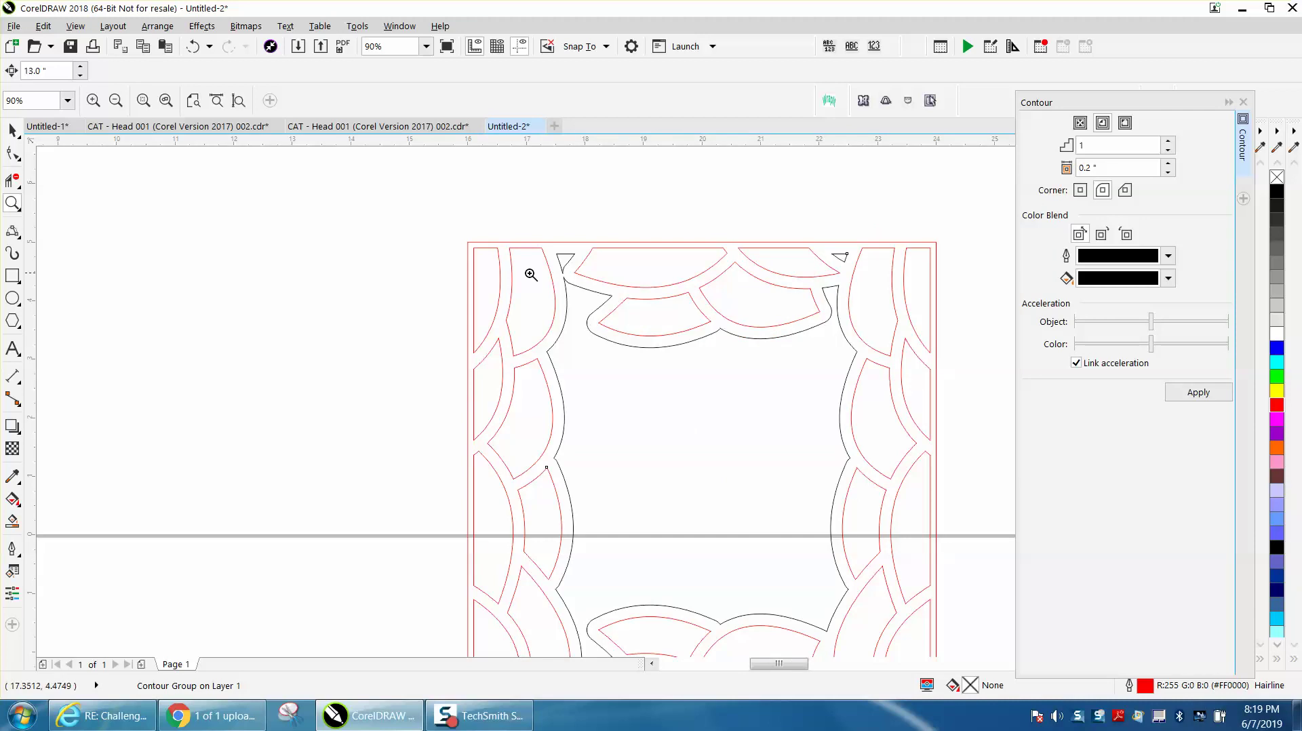
left_click(12, 130)
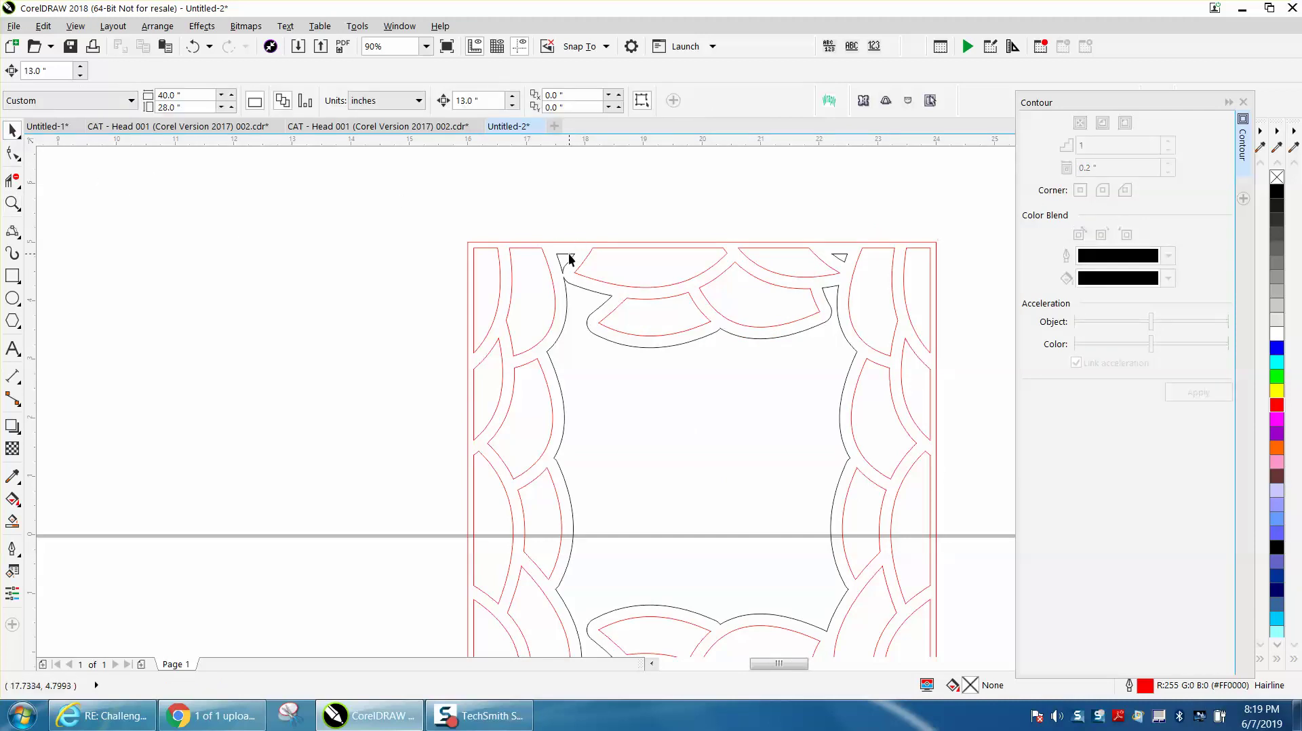
left_click(157, 26)
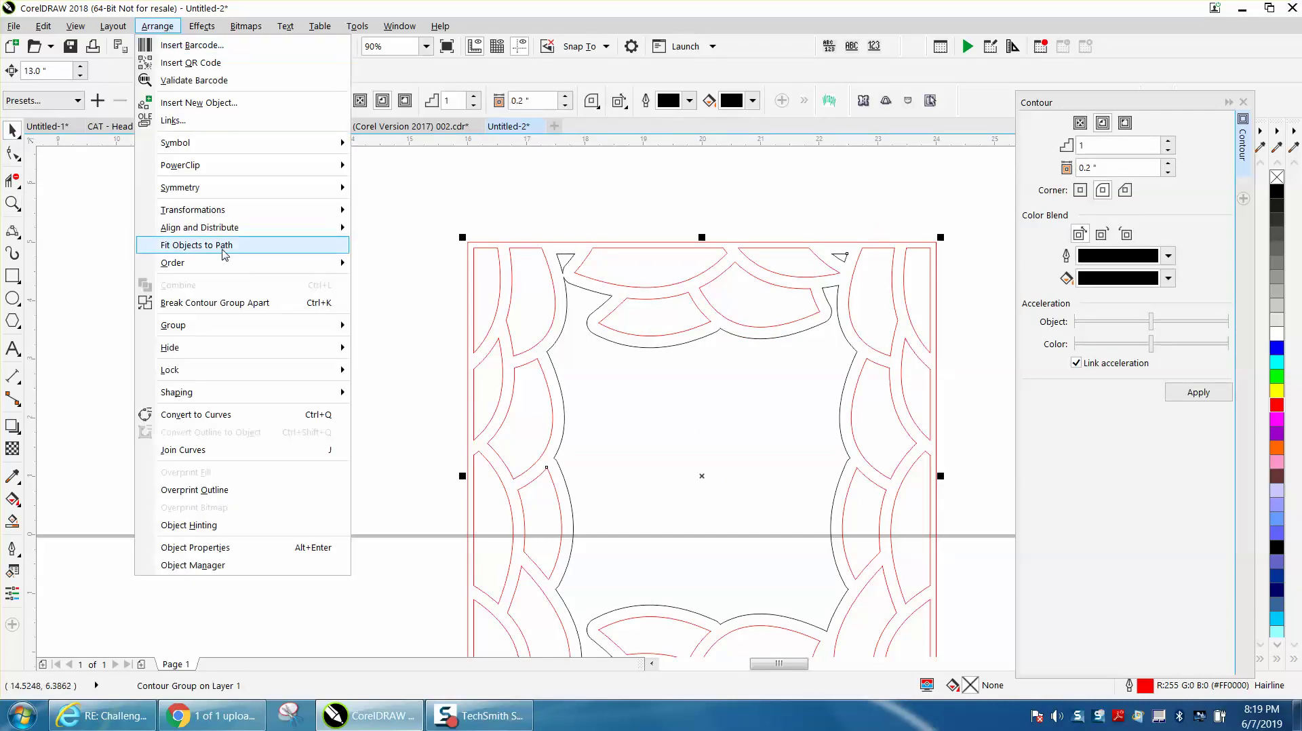
left_click(244, 305)
left_click(577, 266)
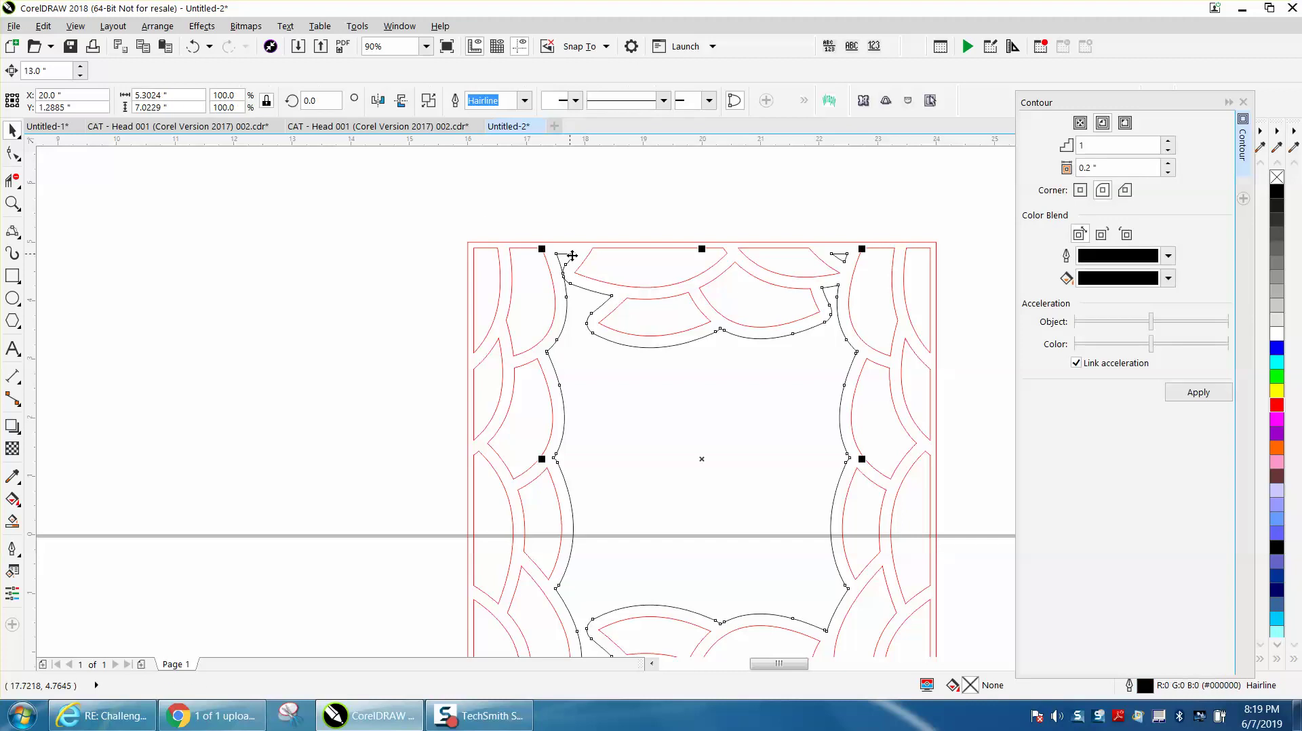
left_click(157, 26)
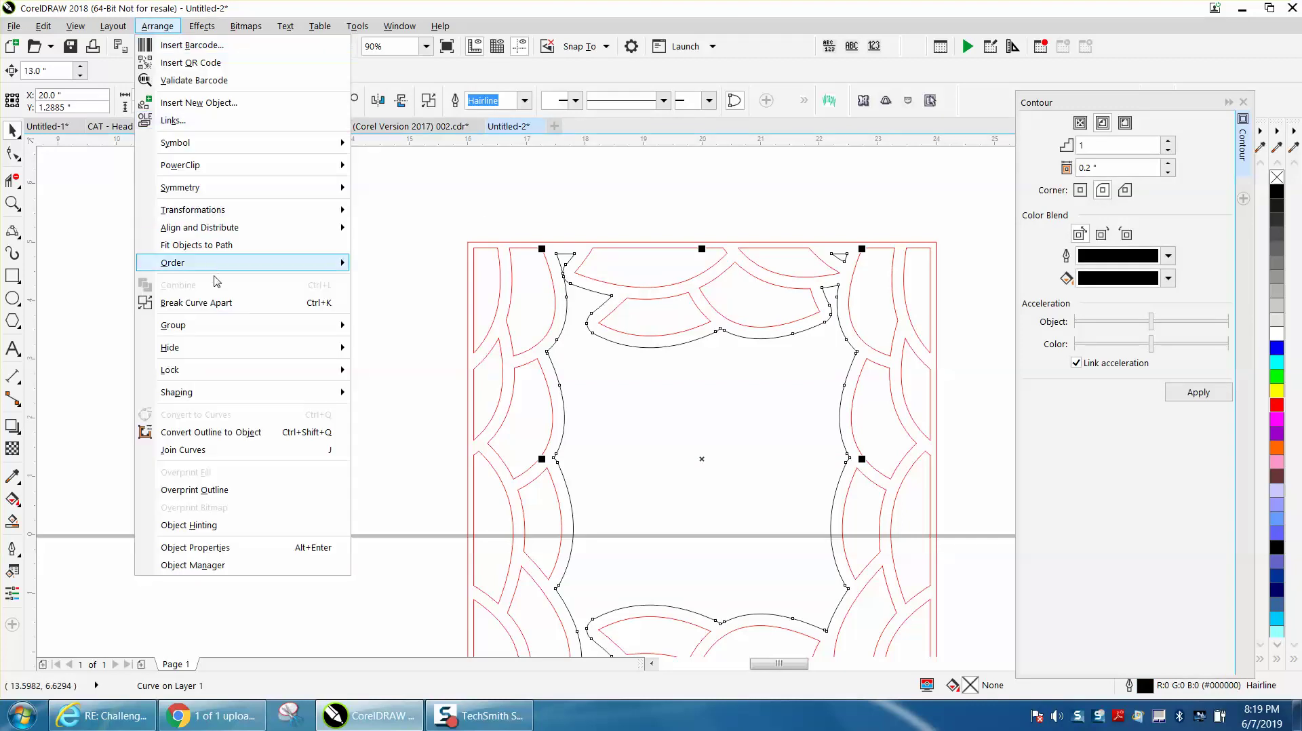
left_click(219, 305)
Move the two small contour triangles near the frame's upper corners 13 inches down and delete them
left_click(566, 257)
key("Delete")
left_click(841, 259)
key("Delete")
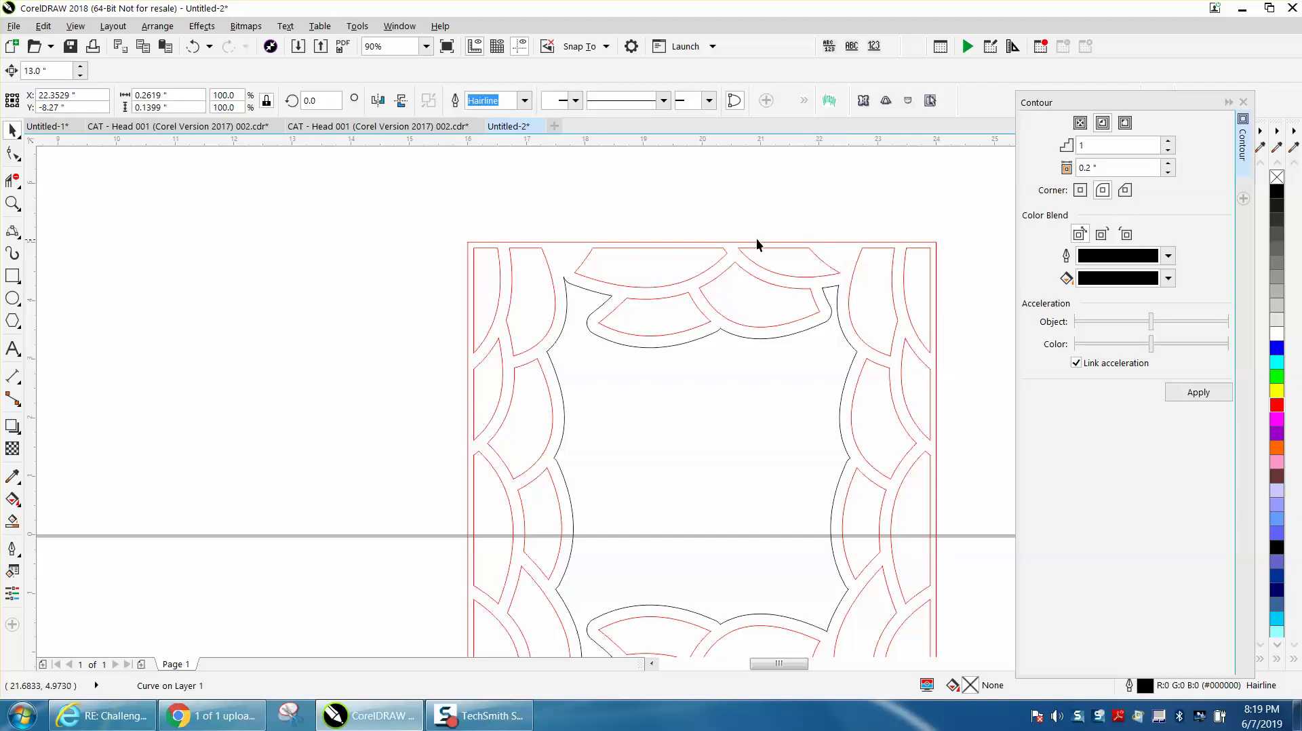
scroll(753, 244, "down", 2)
scroll(752, 246, "down", 1)
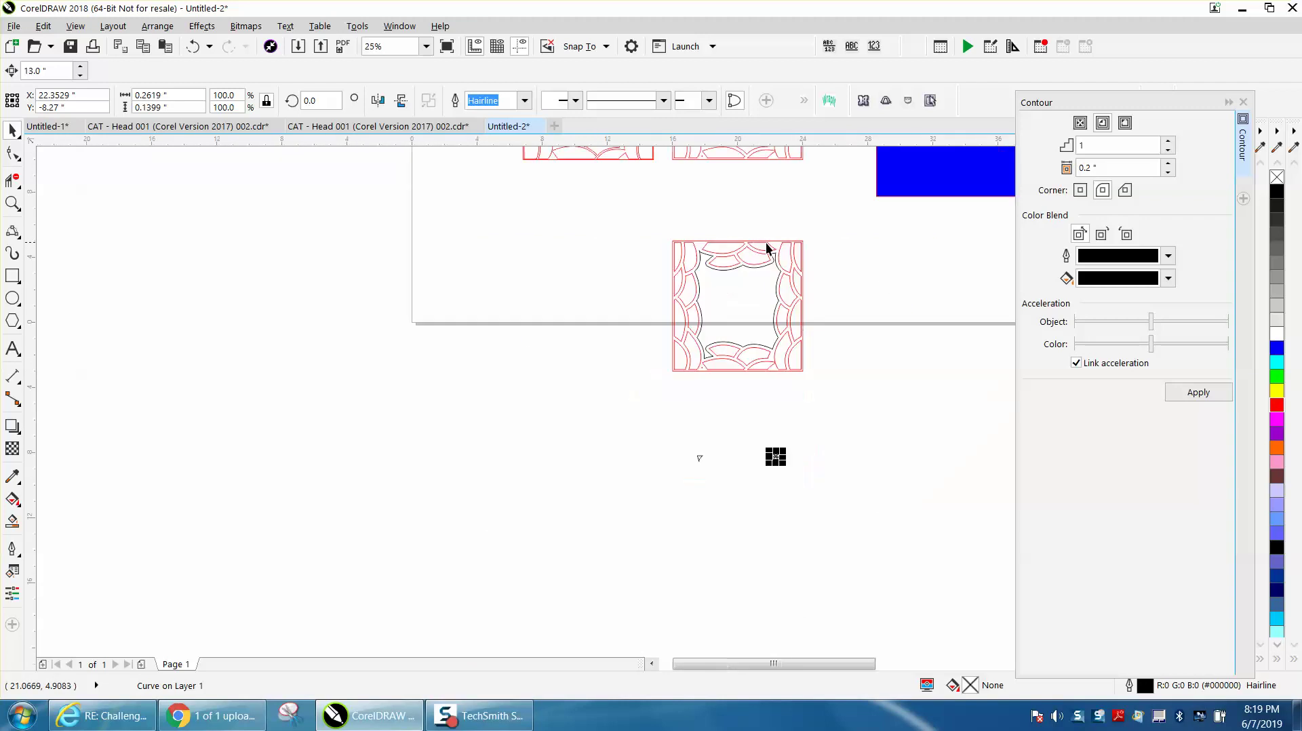
left_click_drag(651, 434, 857, 492)
key("Delete")
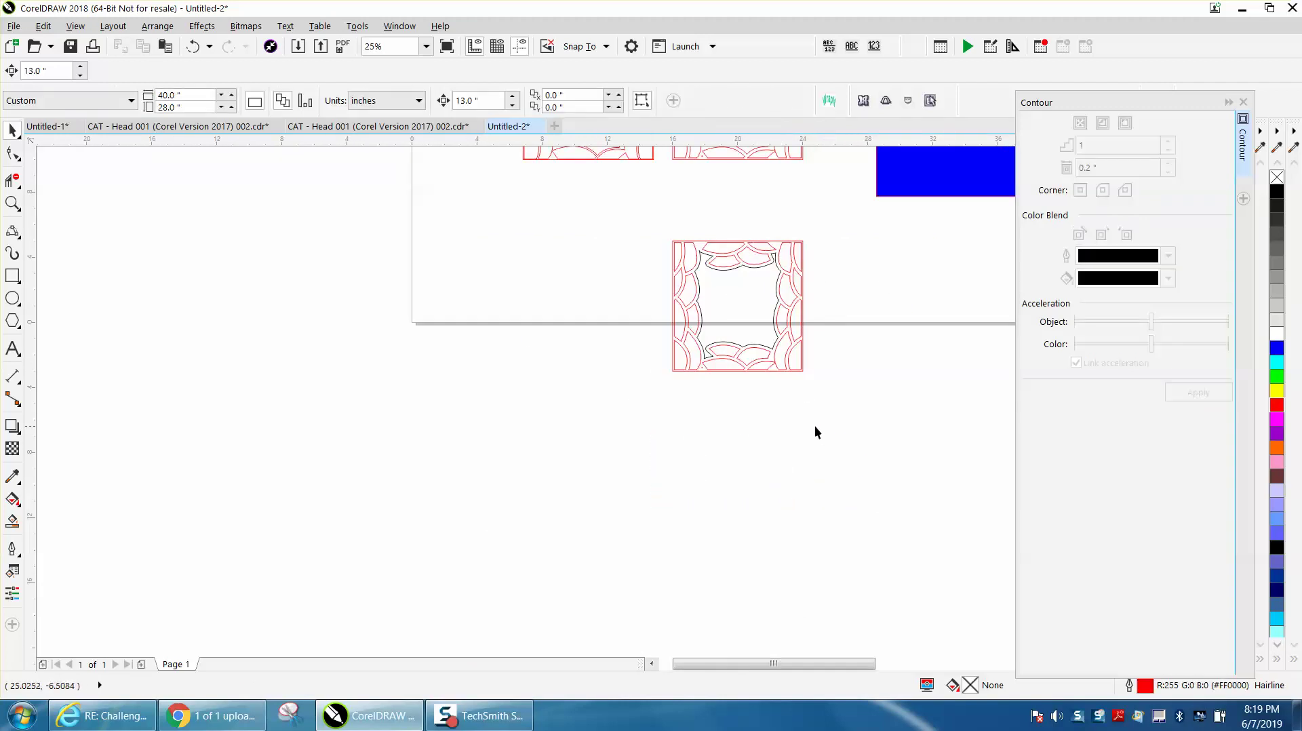
Move all pieces of the upper frame nearest the blue square 26 inches left, off the page
scroll(812, 421, "down", 1)
left_click(12, 203)
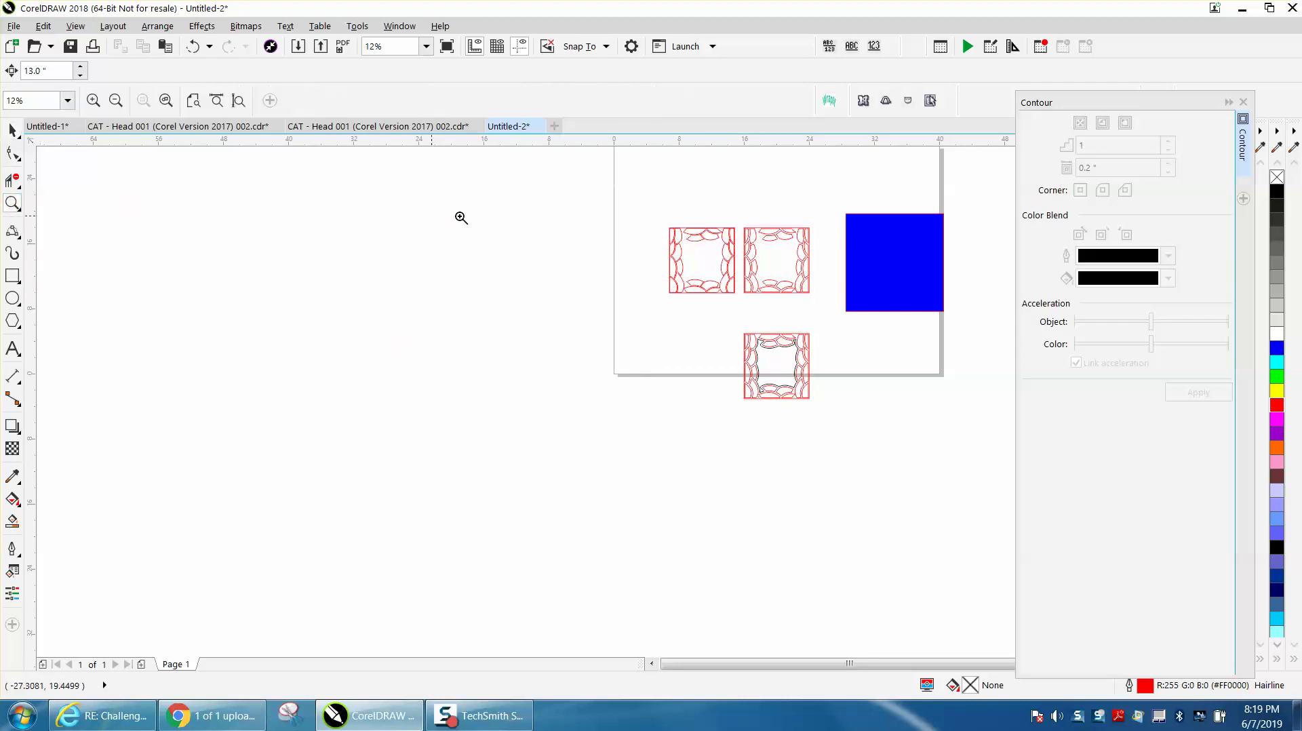
left_click_drag(600, 205, 950, 444)
key("space")
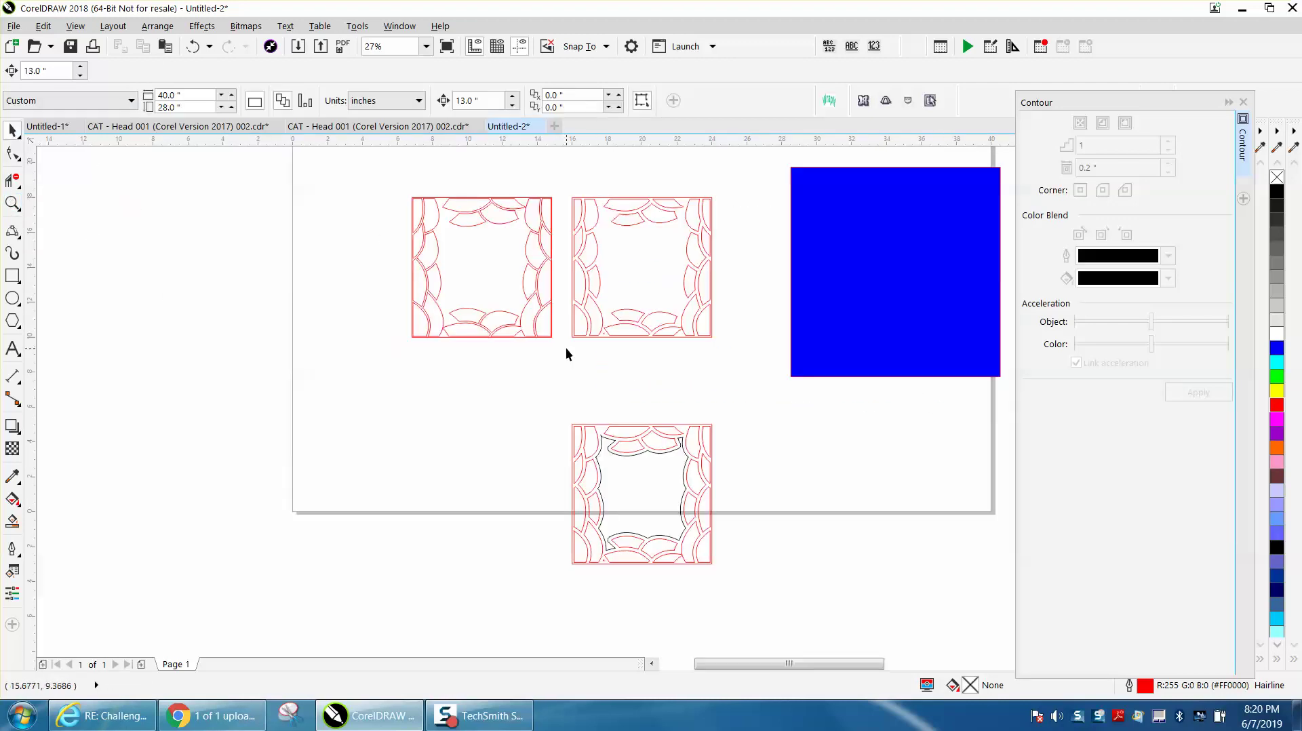
left_click_drag(734, 355, 747, 352)
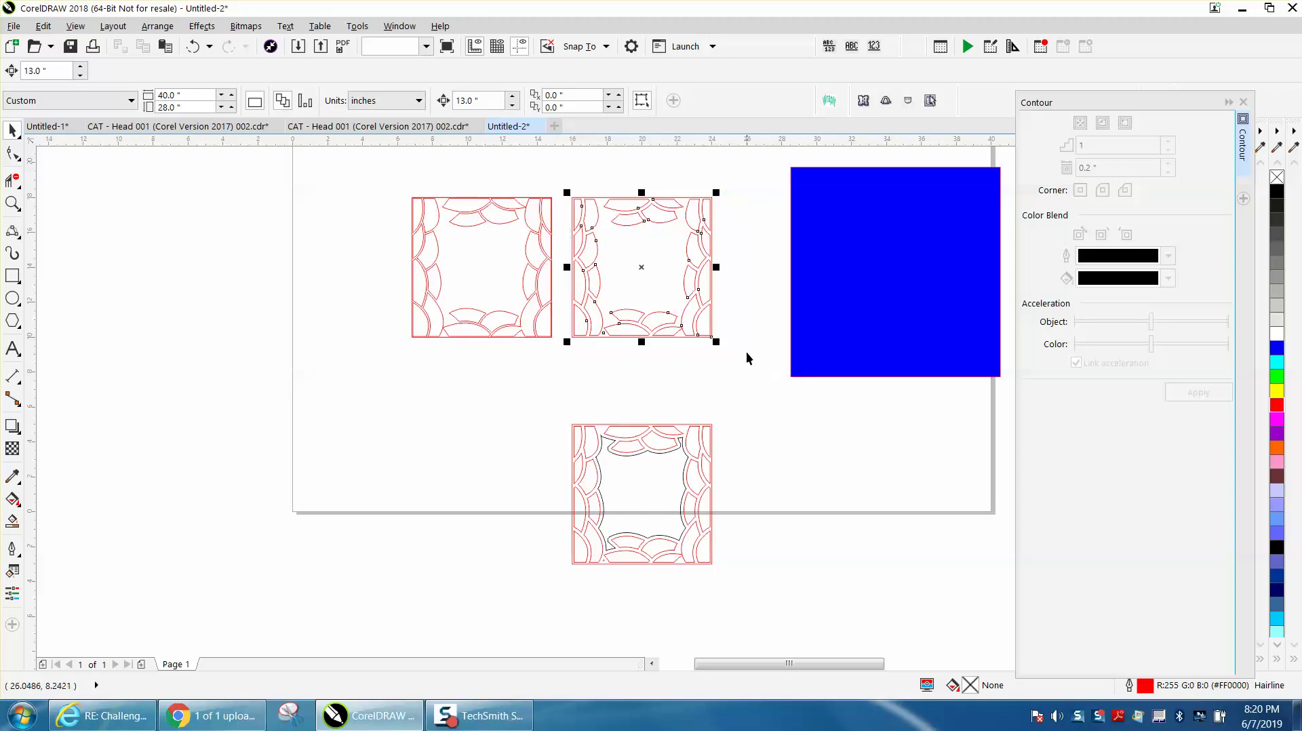
key("Left")
key("Left")
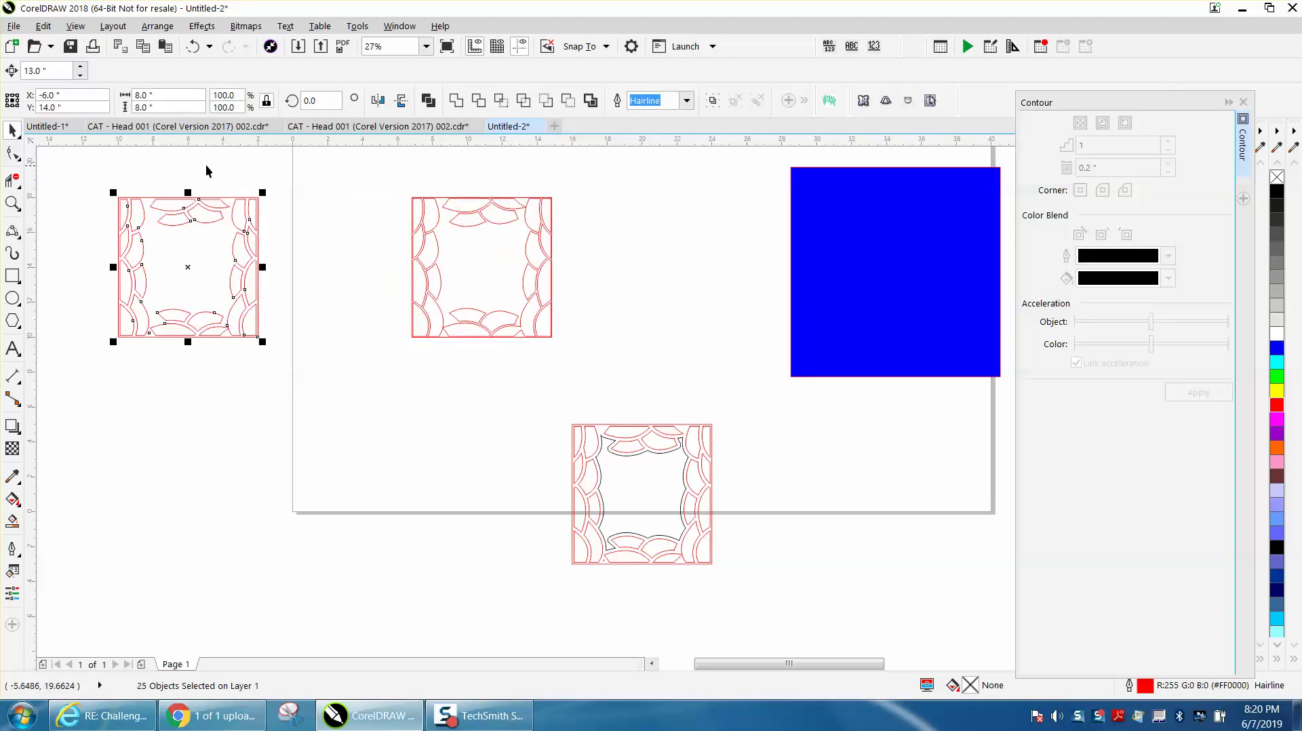
left_click_drag(396, 190, 626, 350)
key("Right")
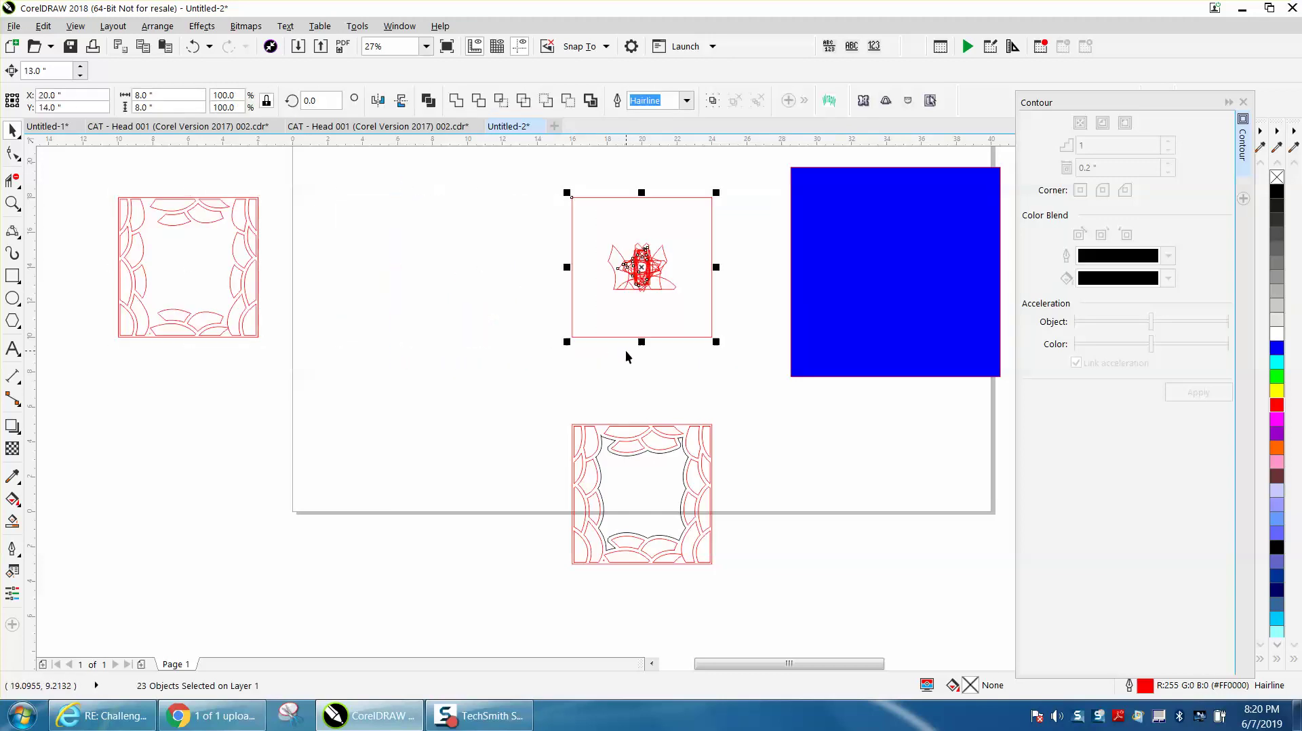
left_click(193, 46)
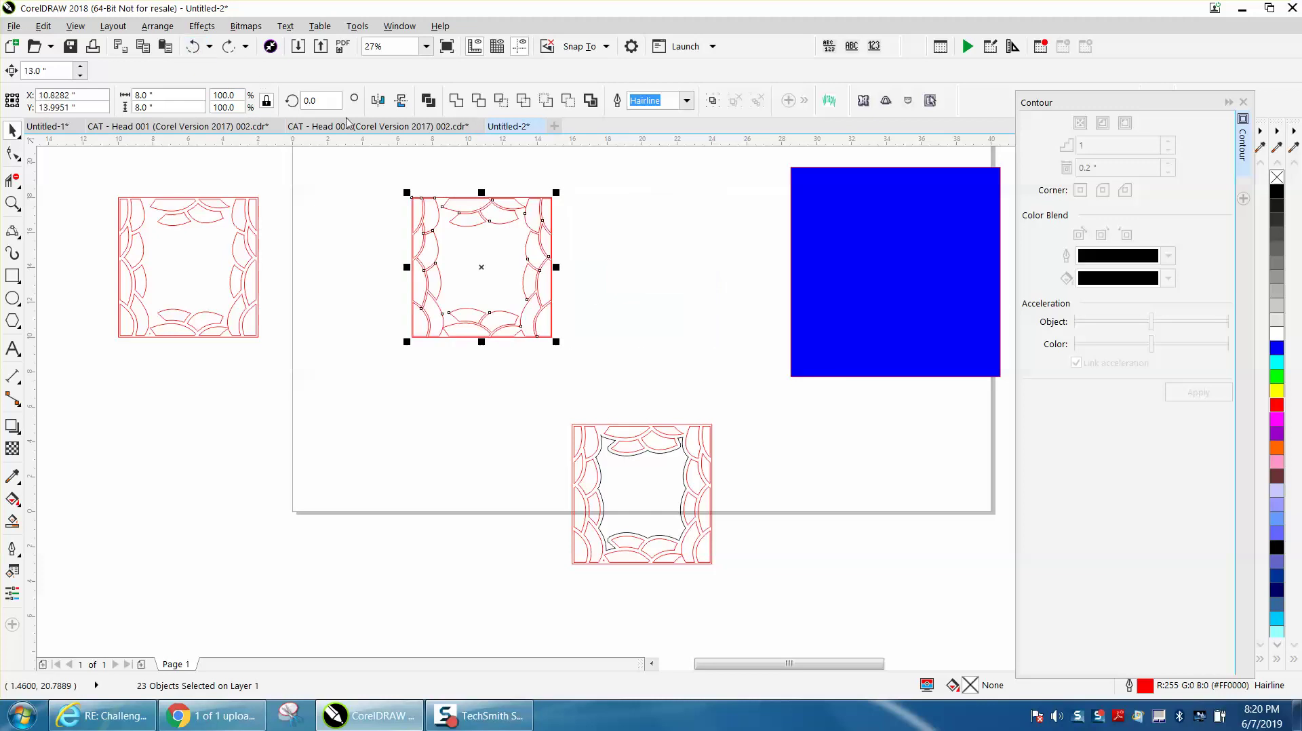
Group all pieces of the remaining upper frame on the page and center the group on the page
left_click_drag(350, 170, 726, 422)
key("ctrl+g")
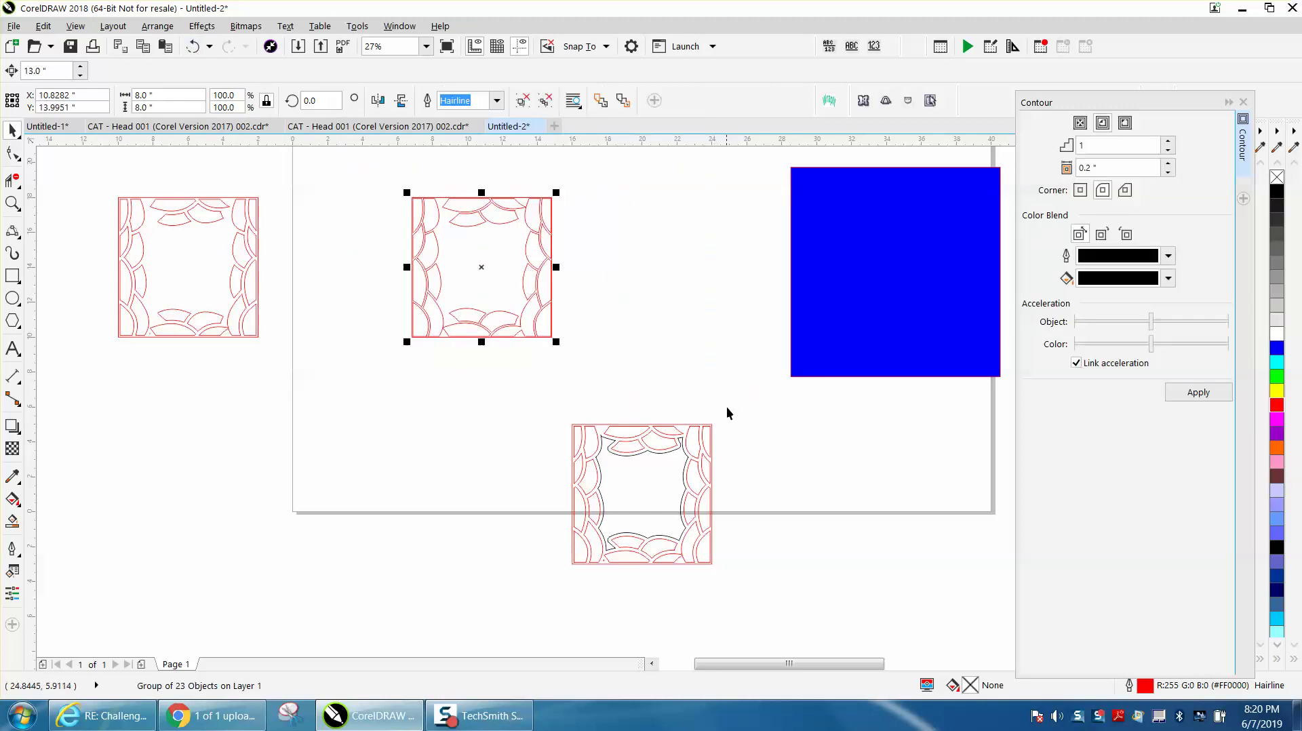
key("c")
Copy the black inner contour curve from the lower frame 13 inches up onto the centered upper frame
left_click(12, 202)
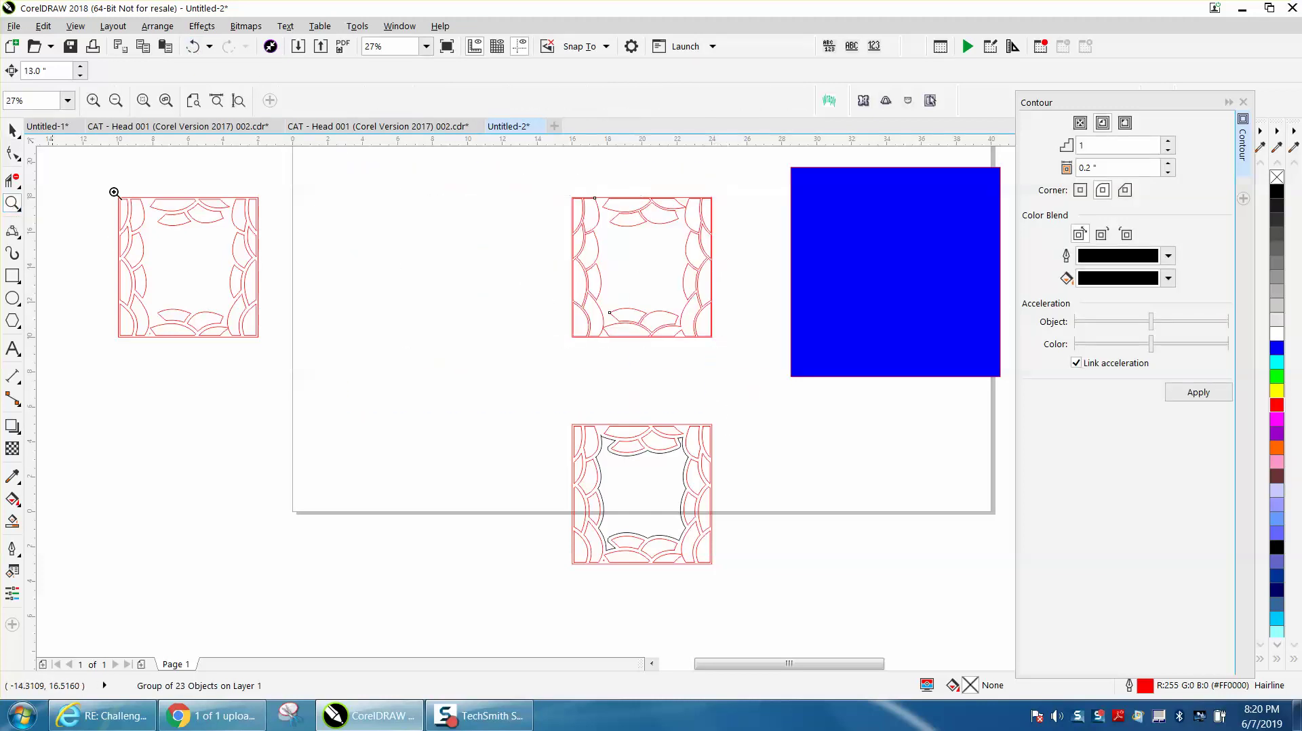
left_click_drag(554, 203, 799, 579)
key("space")
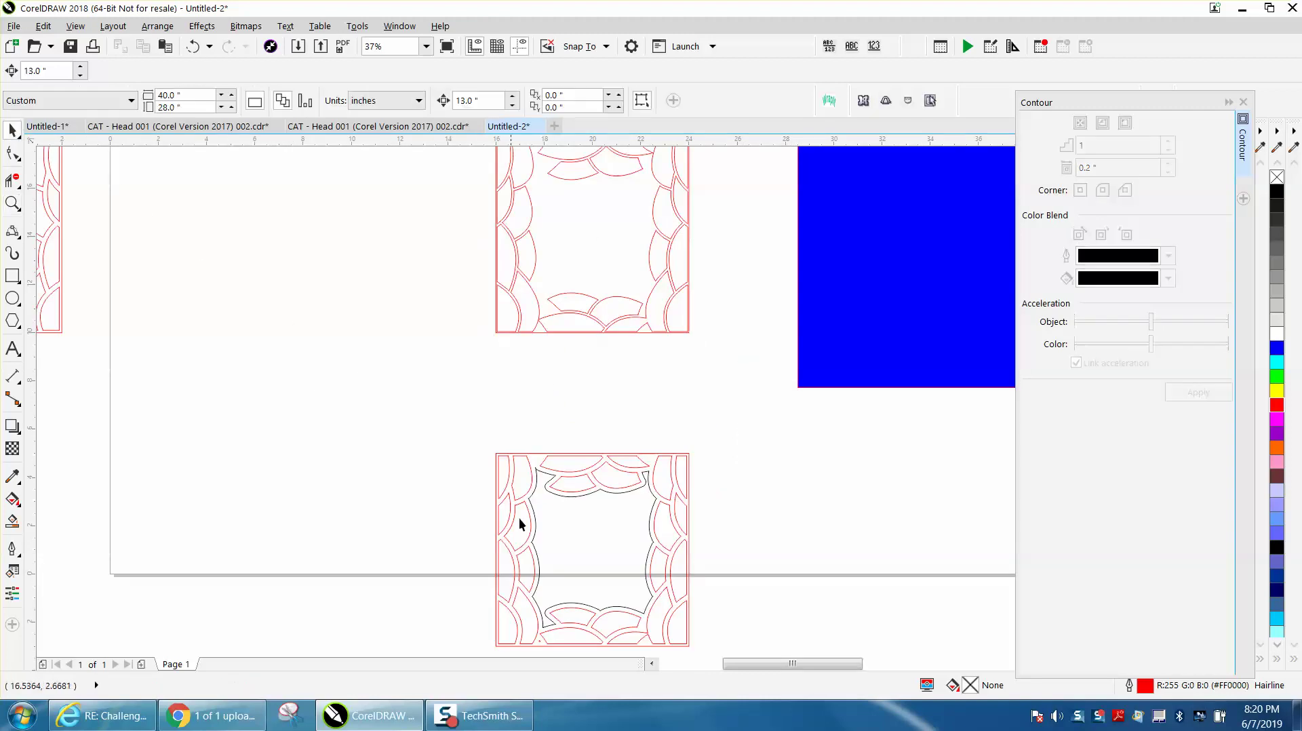
left_click(560, 523)
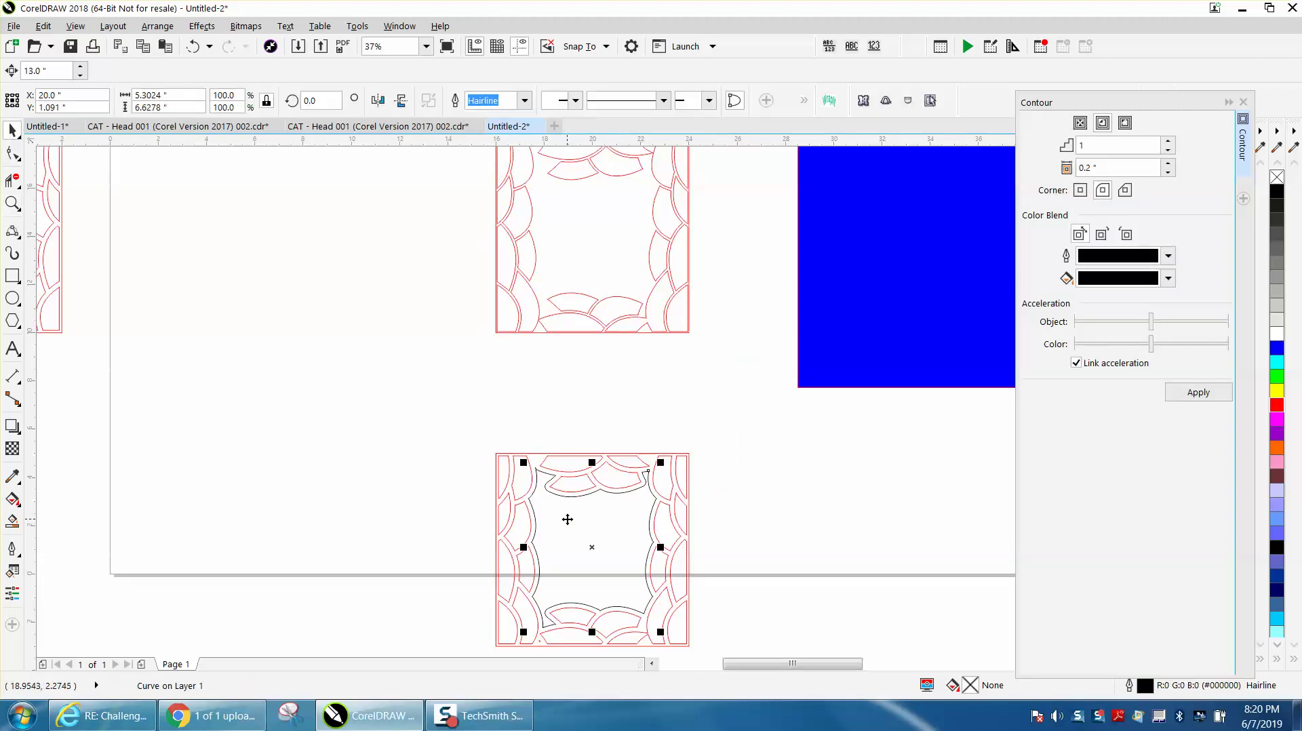
key("Up")
key("Down")
left_click(231, 417)
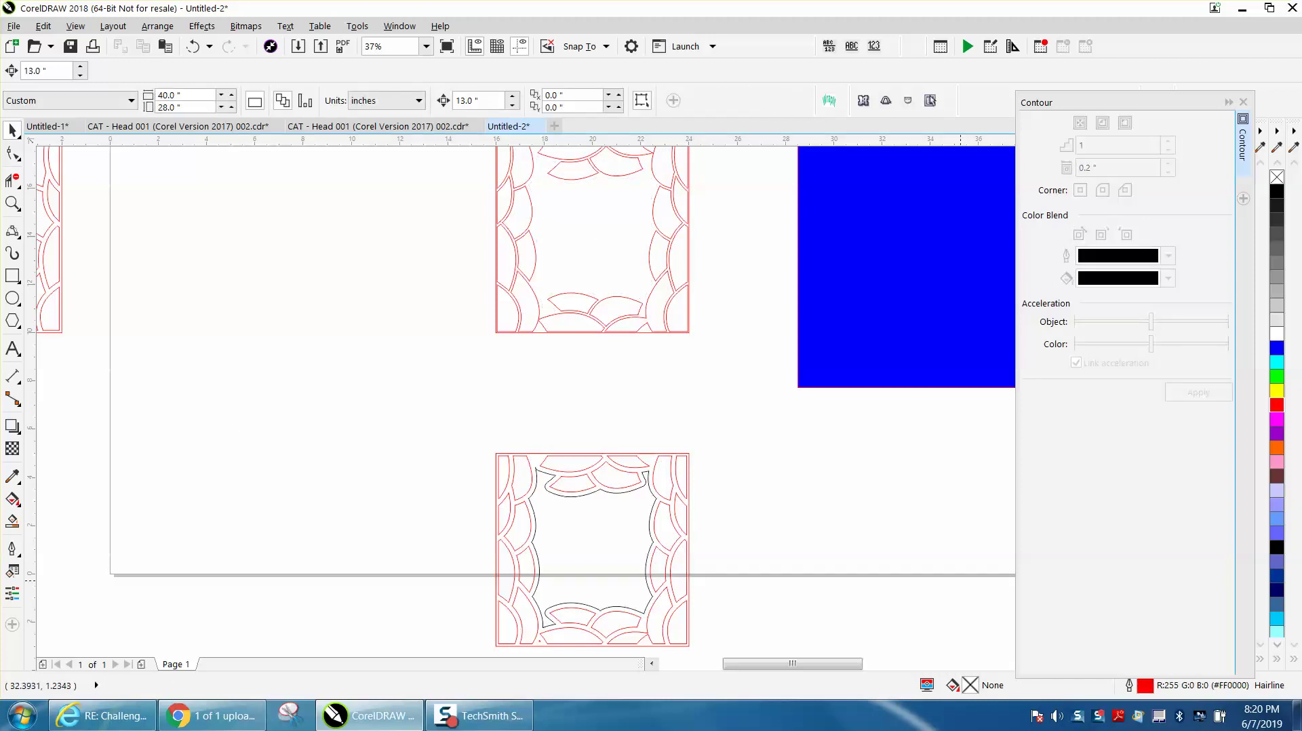
left_click(612, 523)
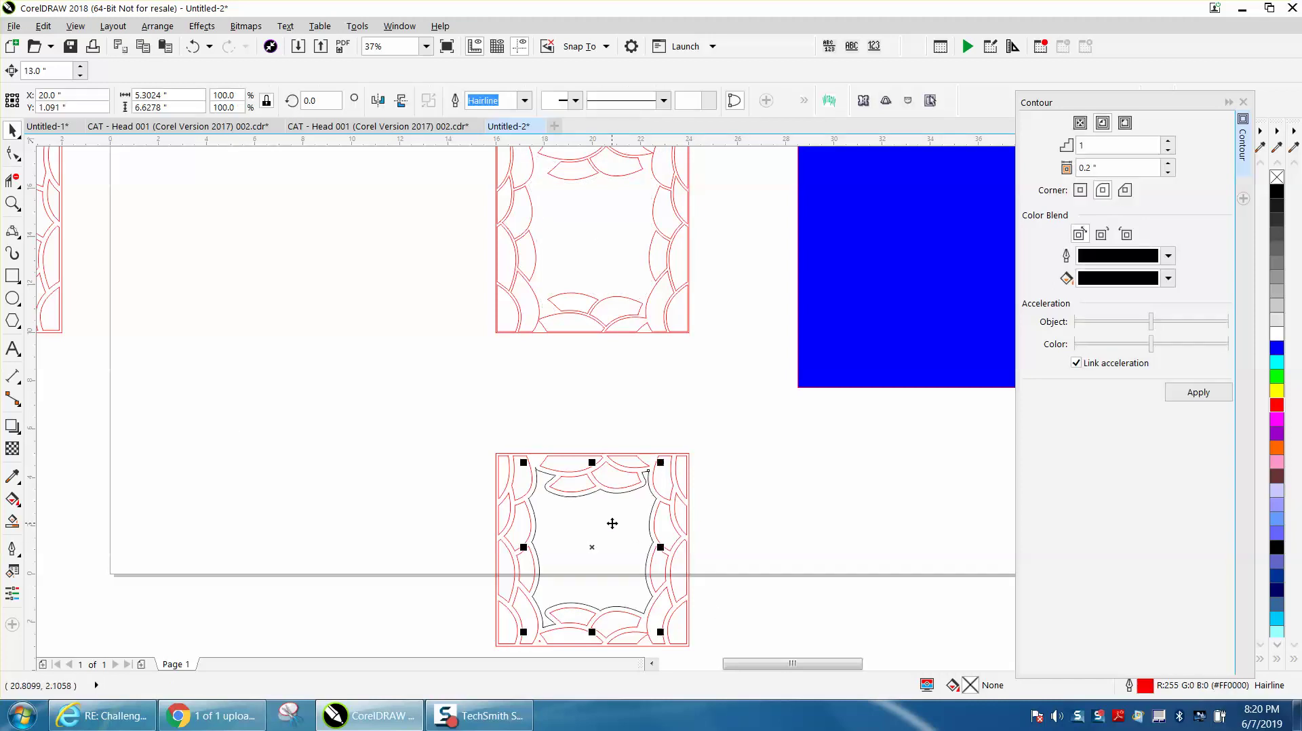
key("Up")
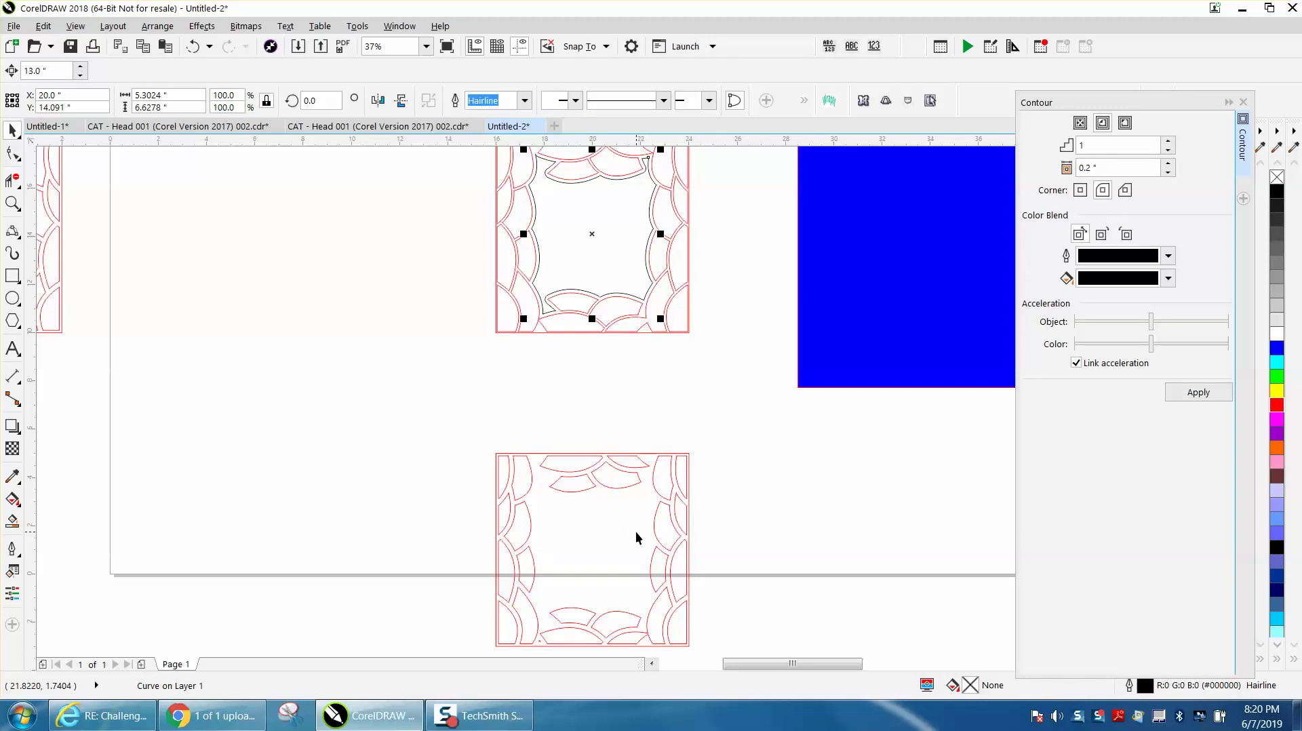
key("Down")
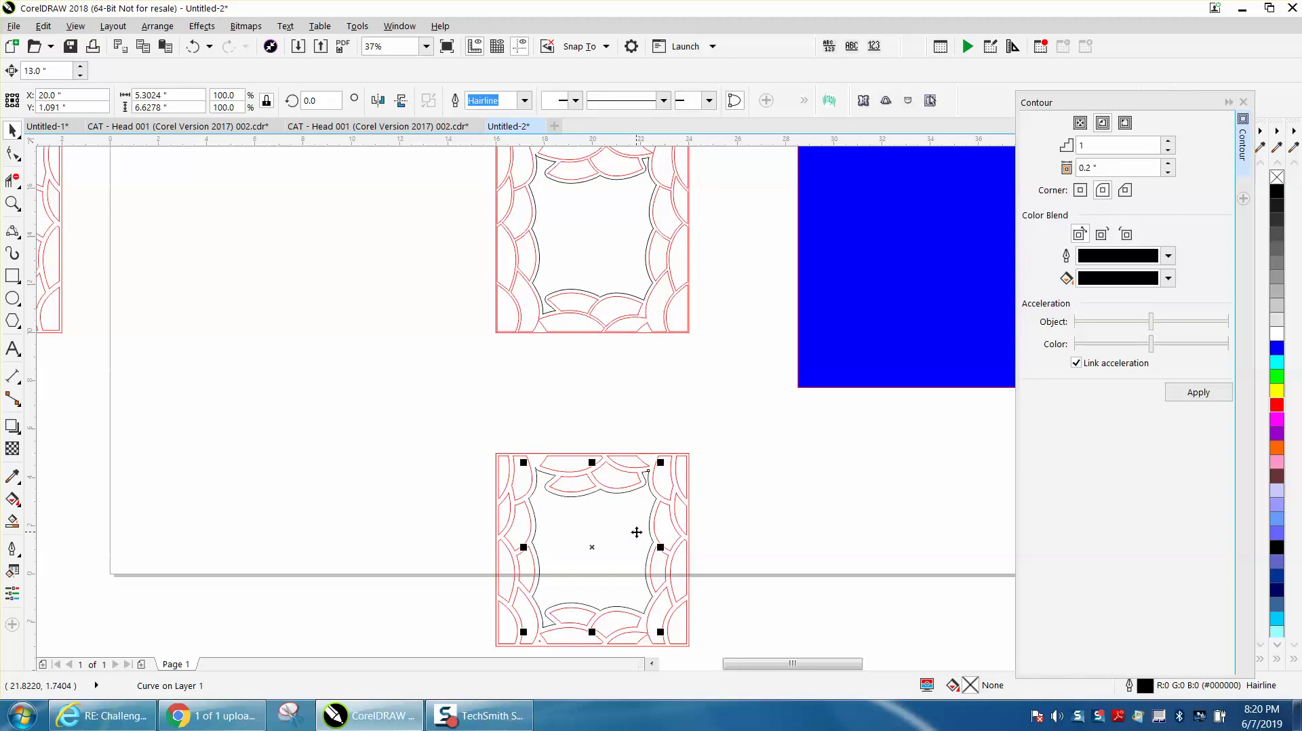
key("Up")
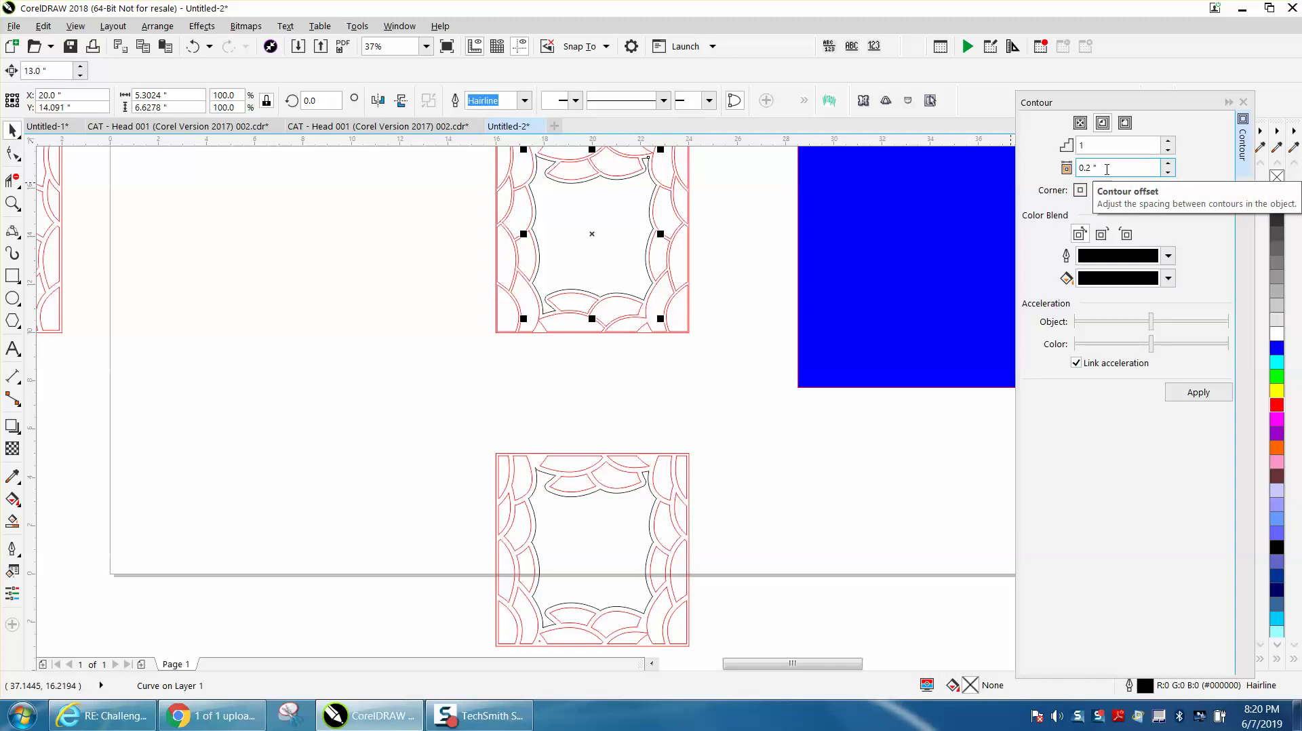
Apply a one-step, 0.2-inch inward contour with a red outline to the black curve in the upper frame
left_click(1167, 255)
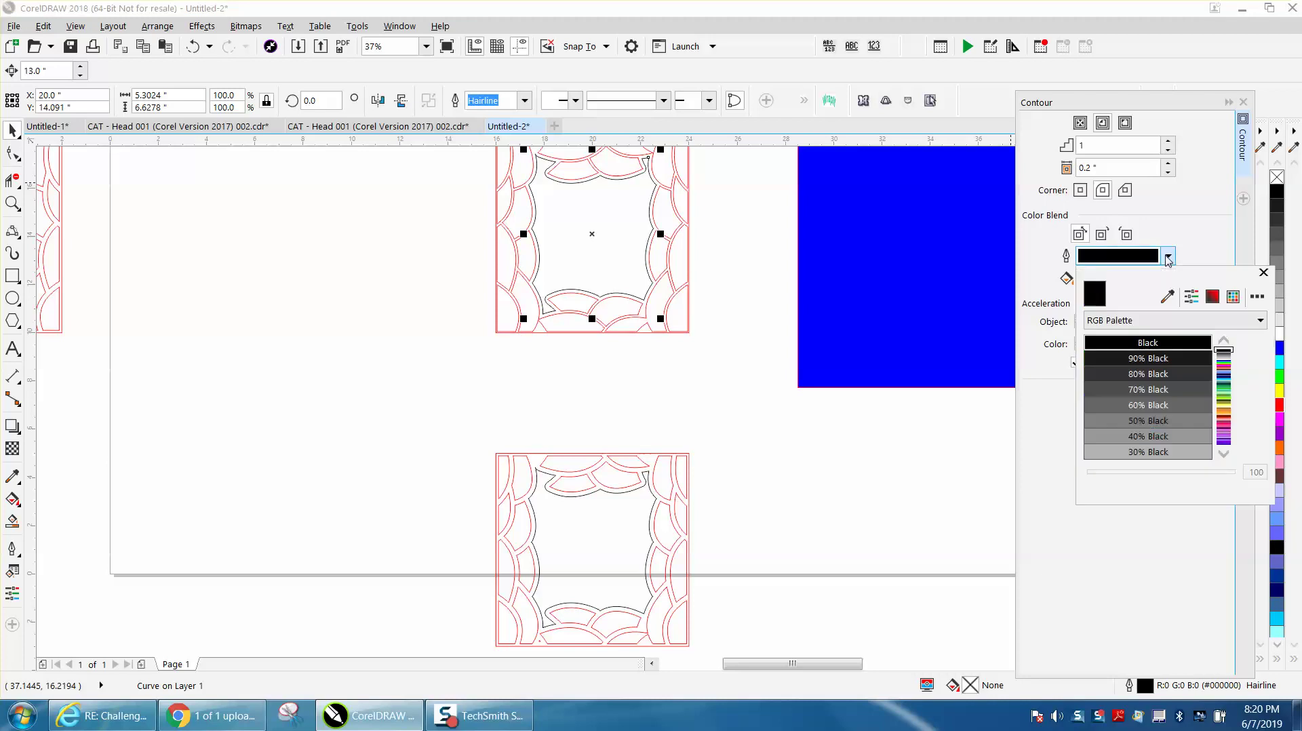
left_click(1223, 453)
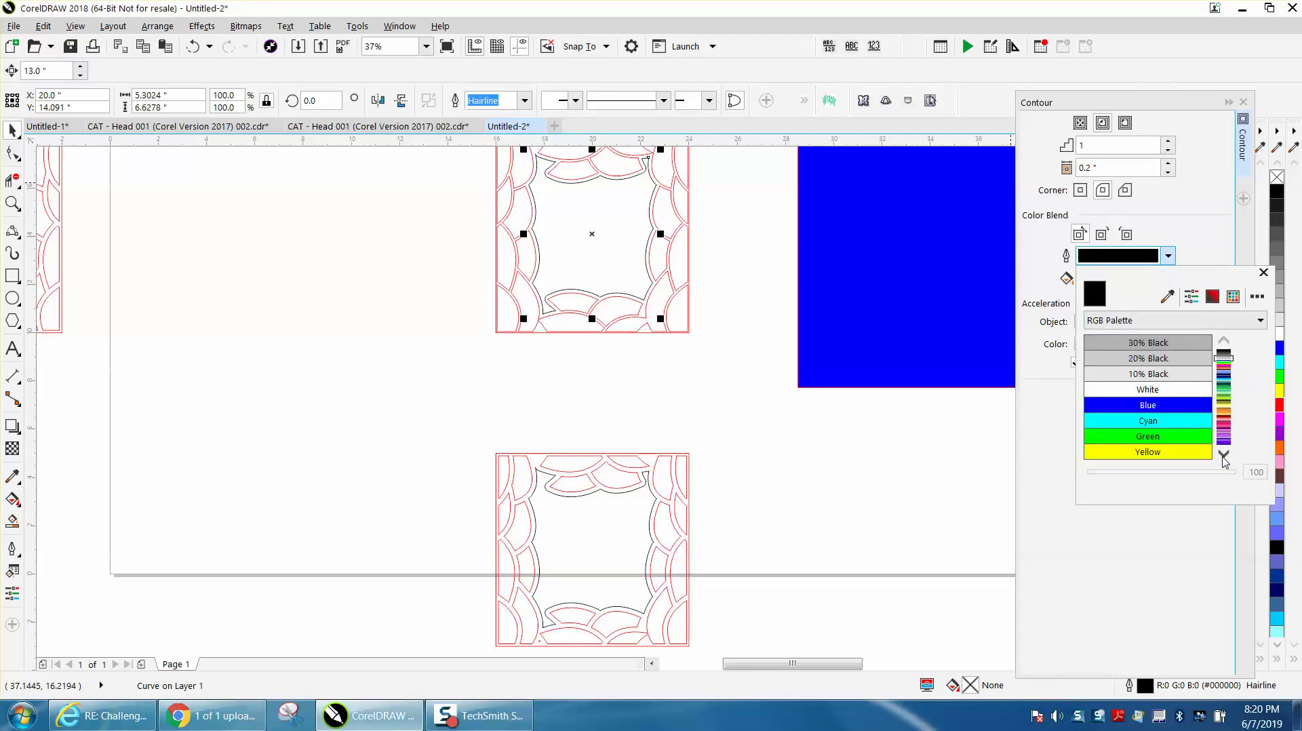
left_click(1223, 454)
left_click(1197, 452)
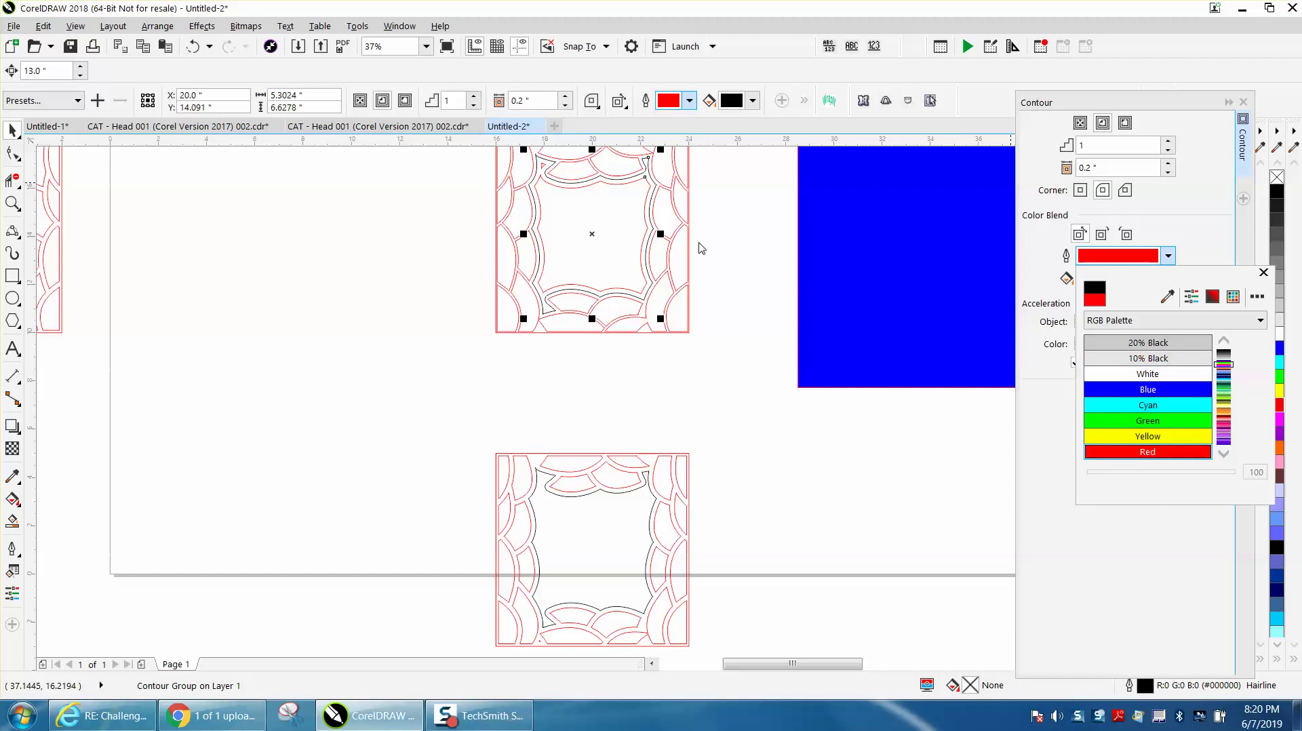
Break the upper frame's contour group apart and split the red contour curve into separate shapes
left_click(155, 27)
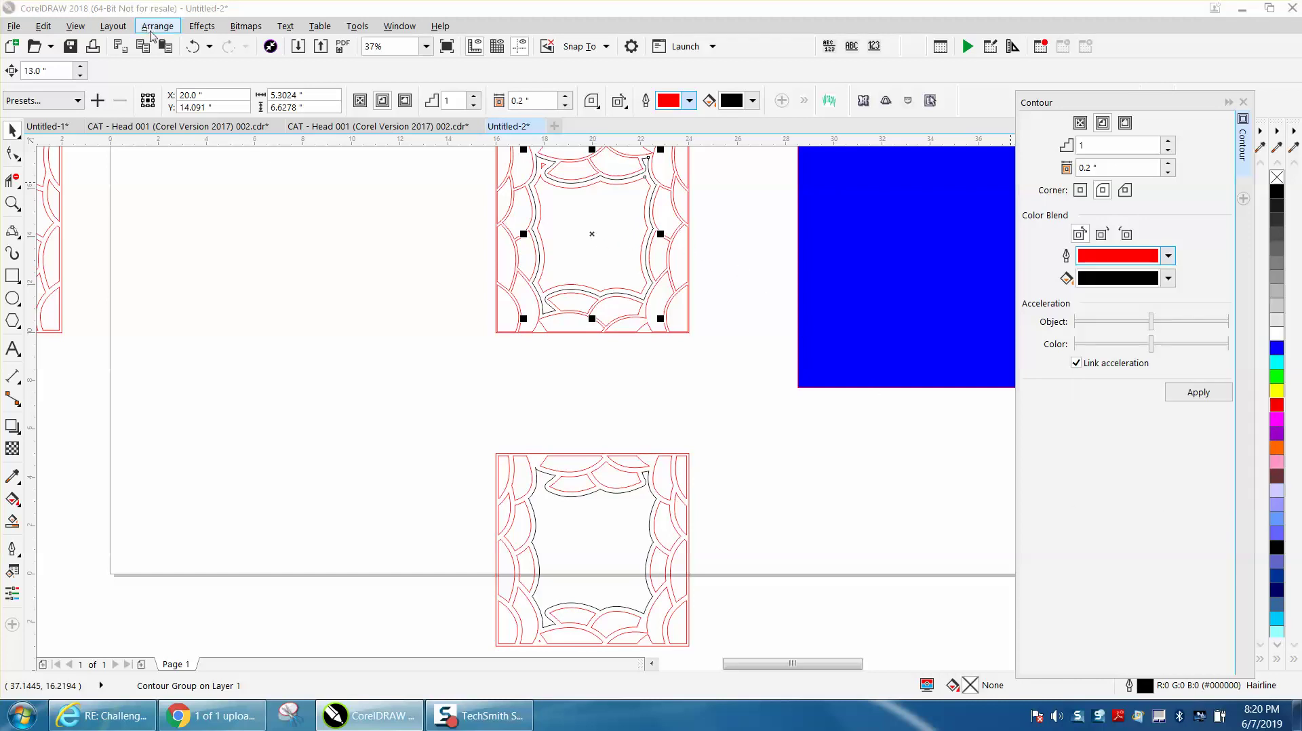
left_click(157, 26)
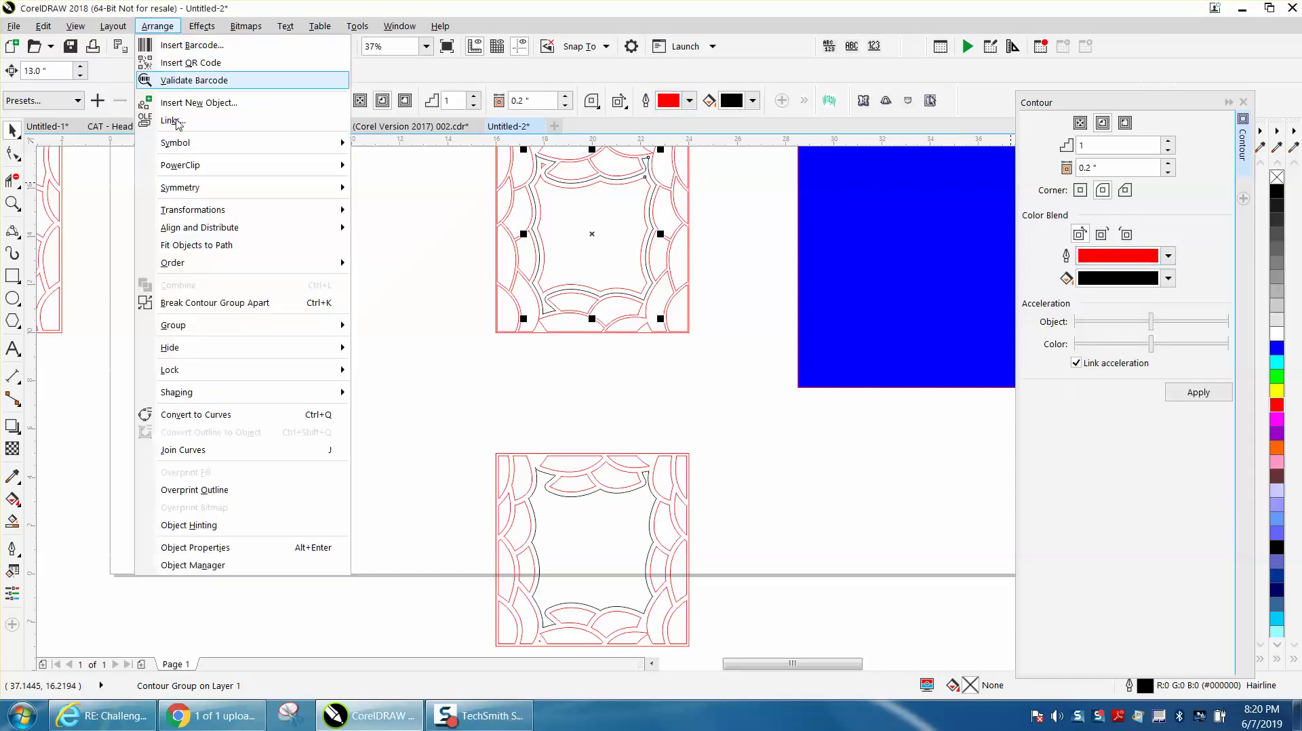
left_click(219, 303)
left_click(366, 255)
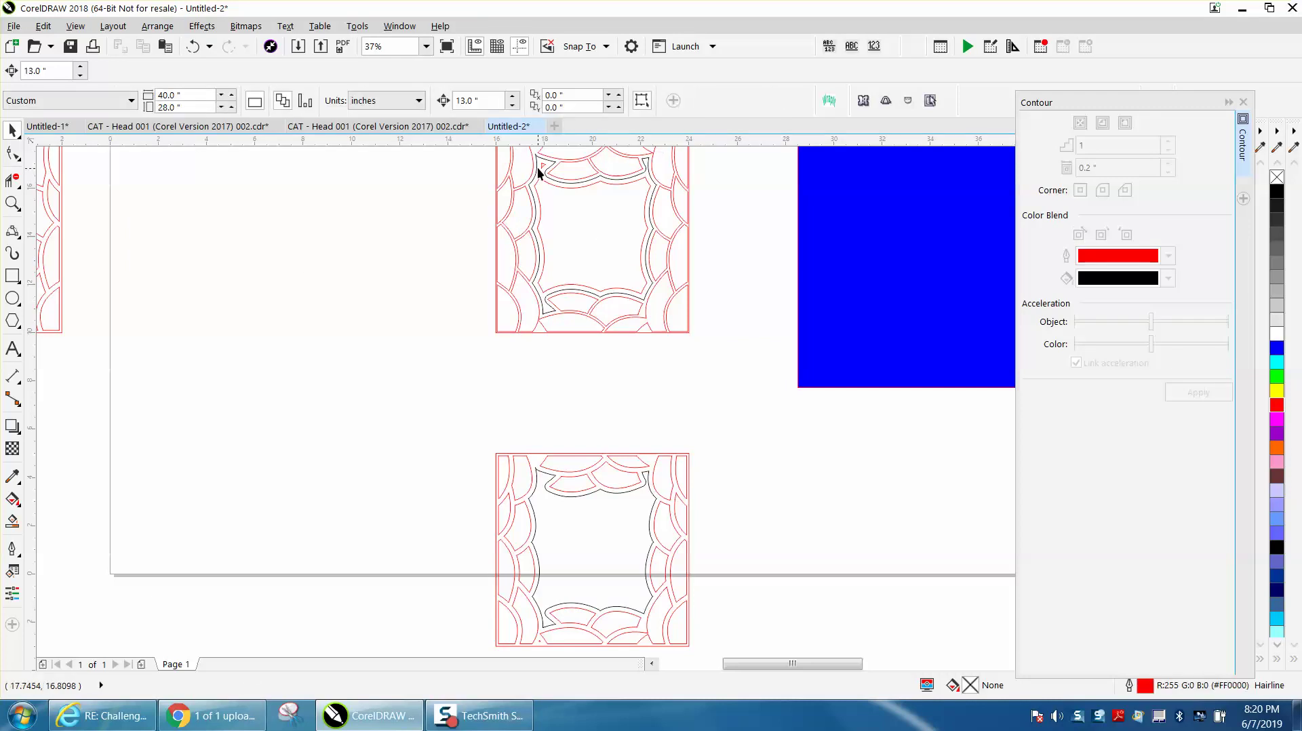
left_click(539, 167)
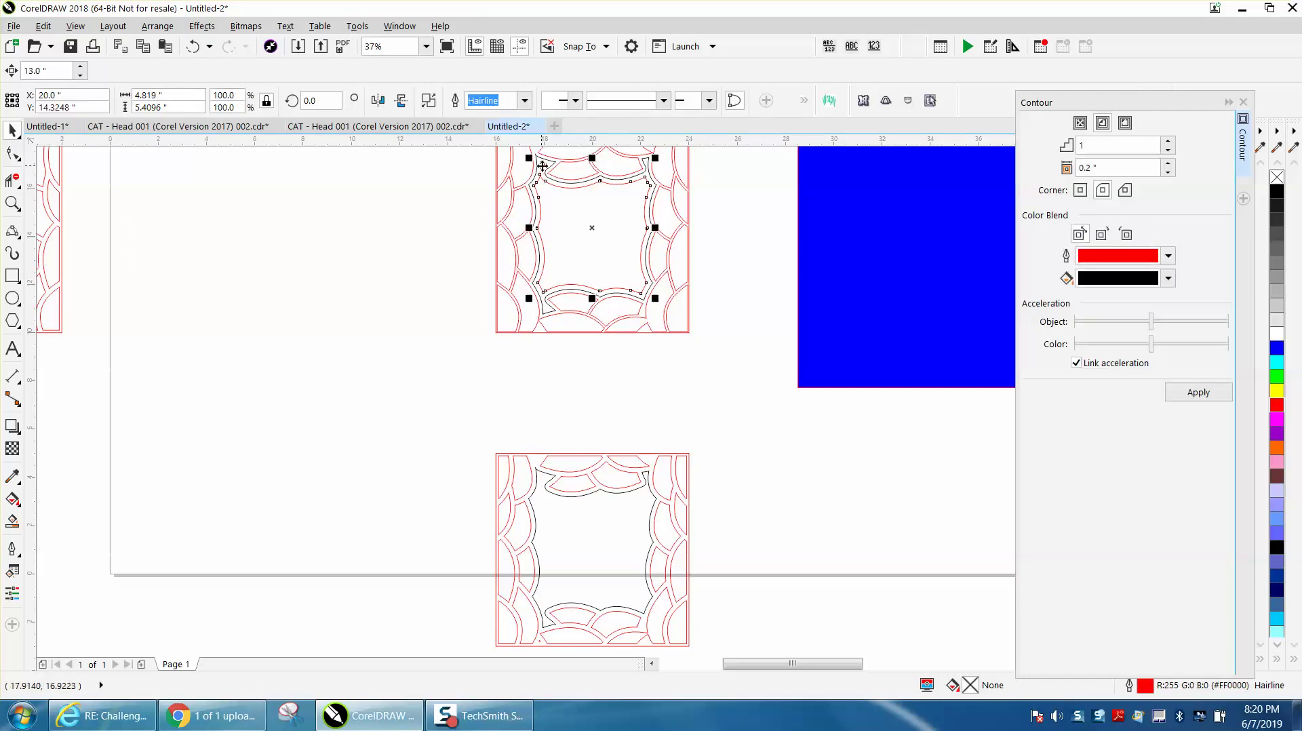
left_click(162, 27)
left_click(196, 301)
left_click(272, 266)
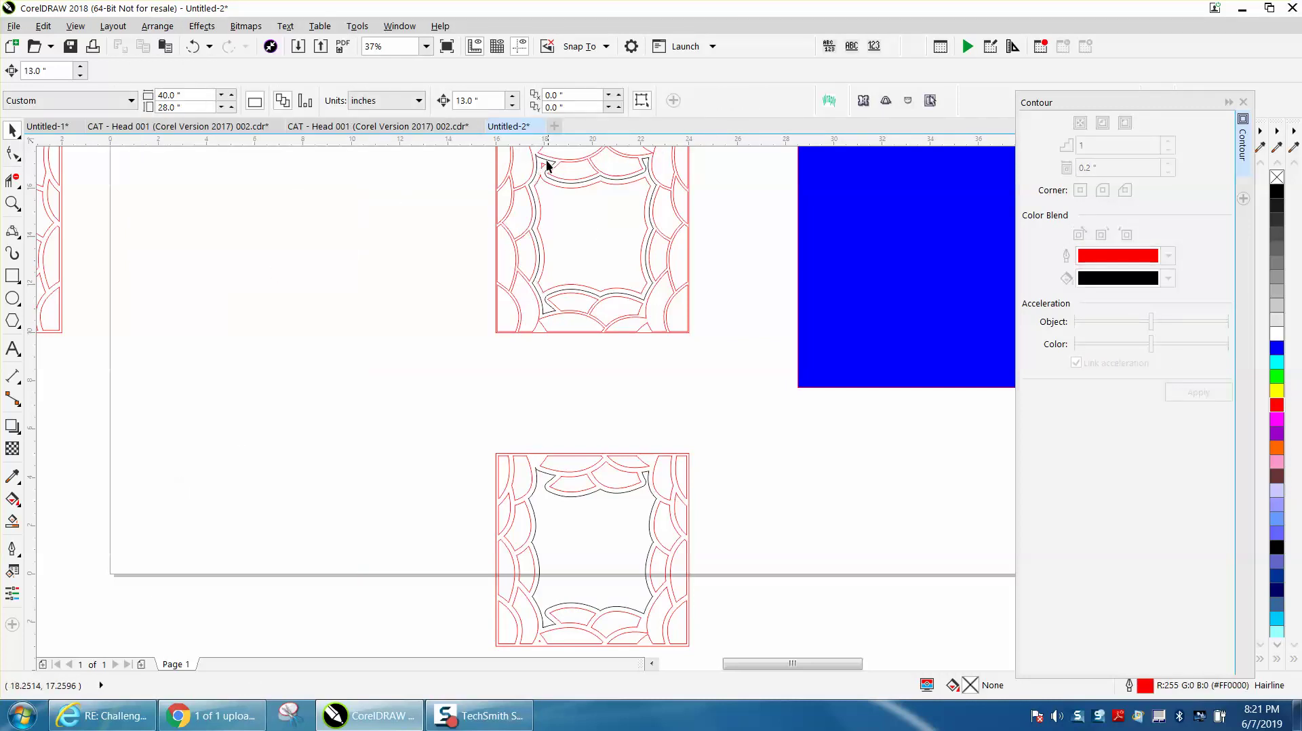
Delete the small red contour leftover near the upper frame's top-left corner, then move the black source curve 13 inches left and delete it
left_click(542, 167)
key("Delete")
left_click(552, 160)
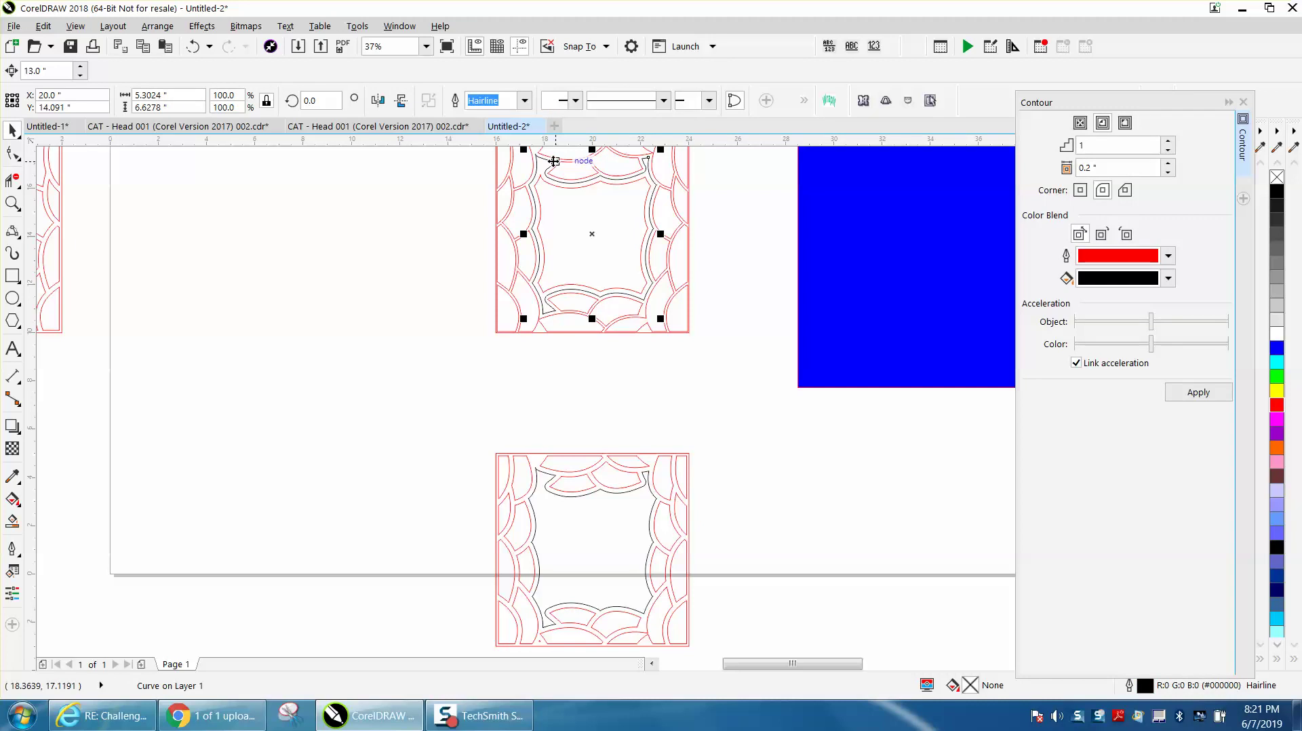
key("Left")
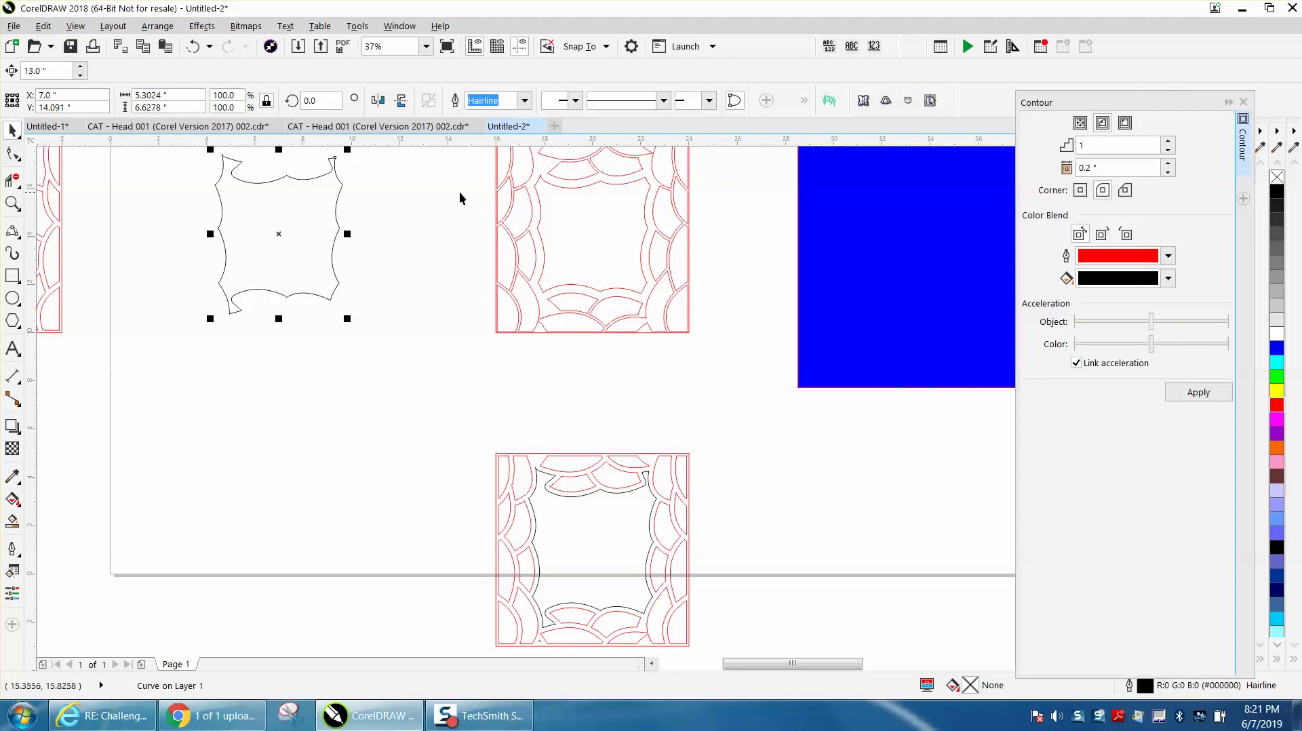
key("Delete")
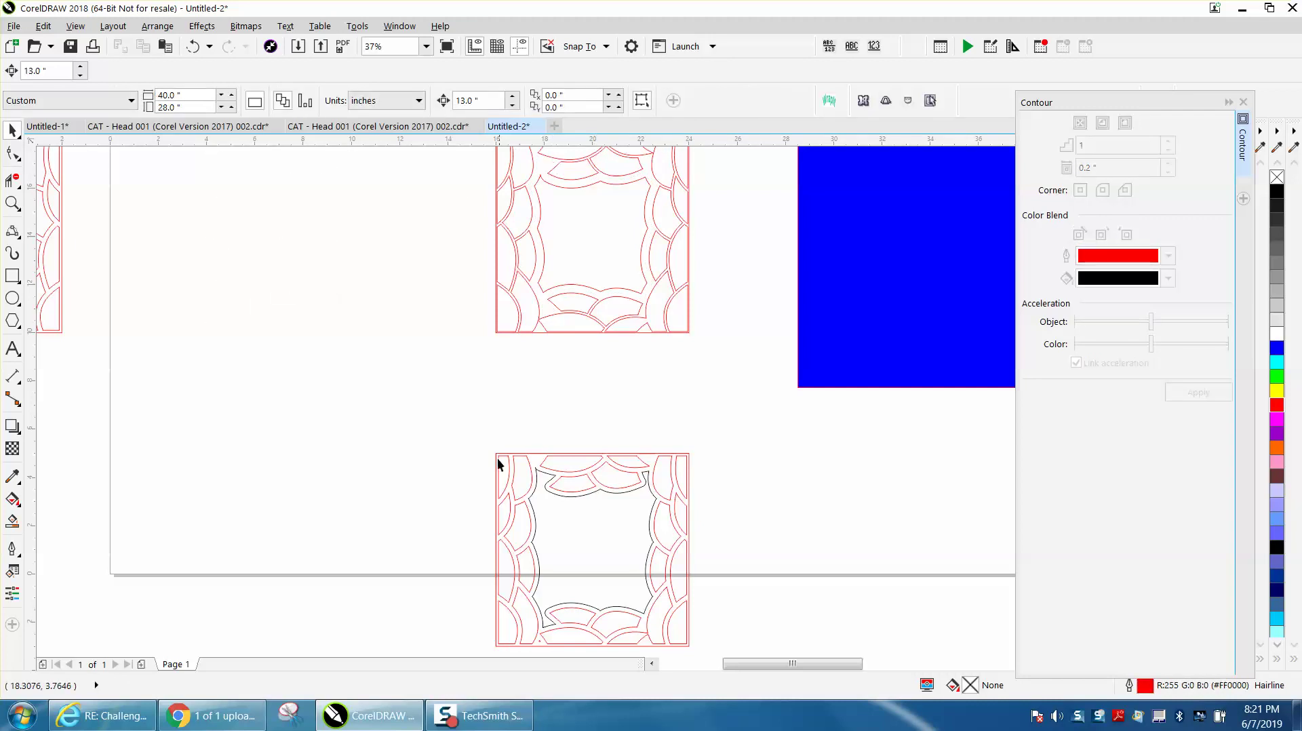
Move the lower frame with its black inner curve 13 inches left and 13 inches up, beside the centered frame
left_click_drag(721, 652, 733, 647)
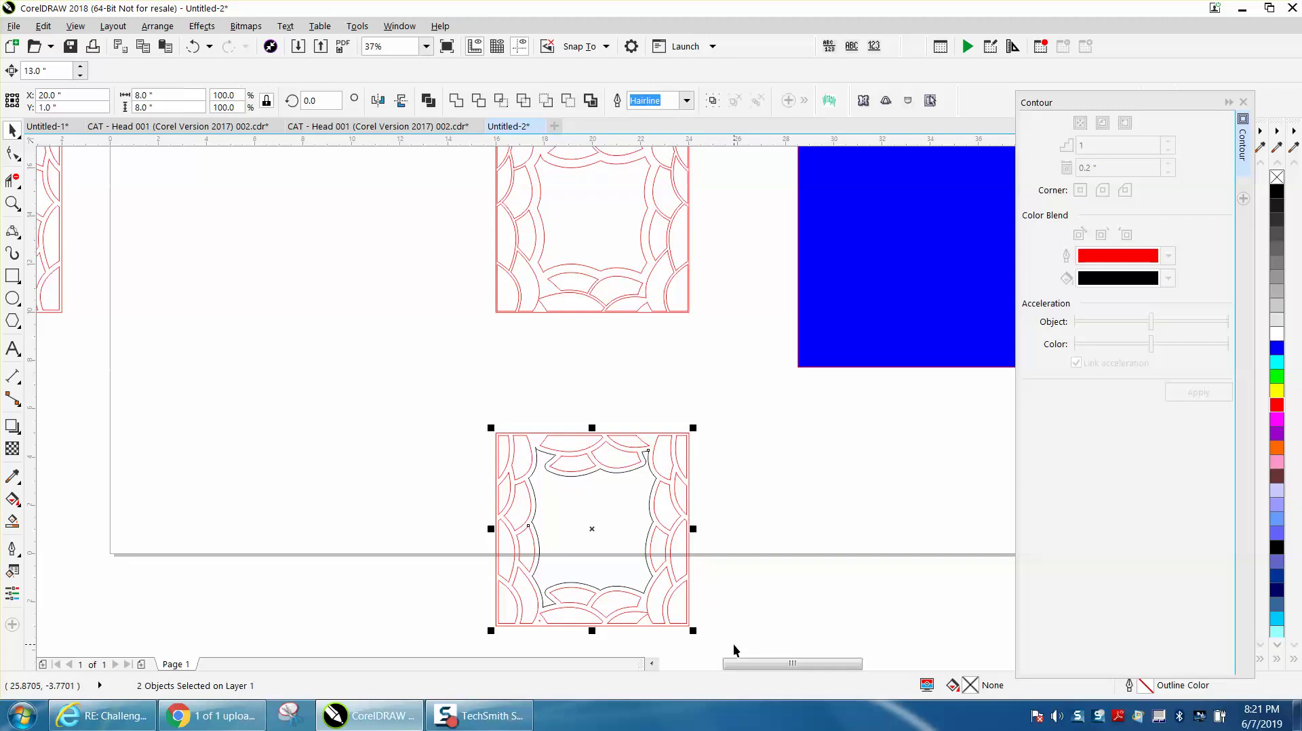
key("Left")
key("Up")
scroll(733, 647, "down", 1)
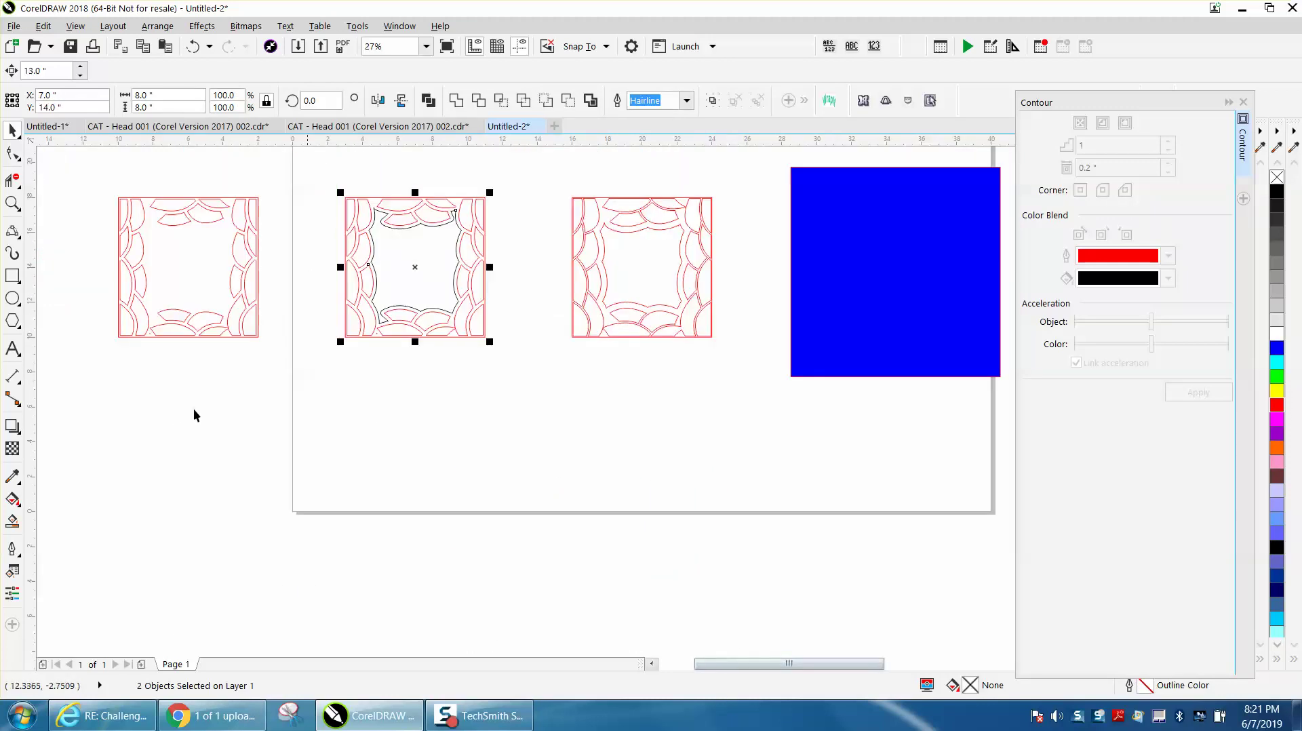
Smart-fill the border area of the frame with the black inner curve in green with no outline
left_click(13, 204)
left_click_drag(305, 181, 737, 367)
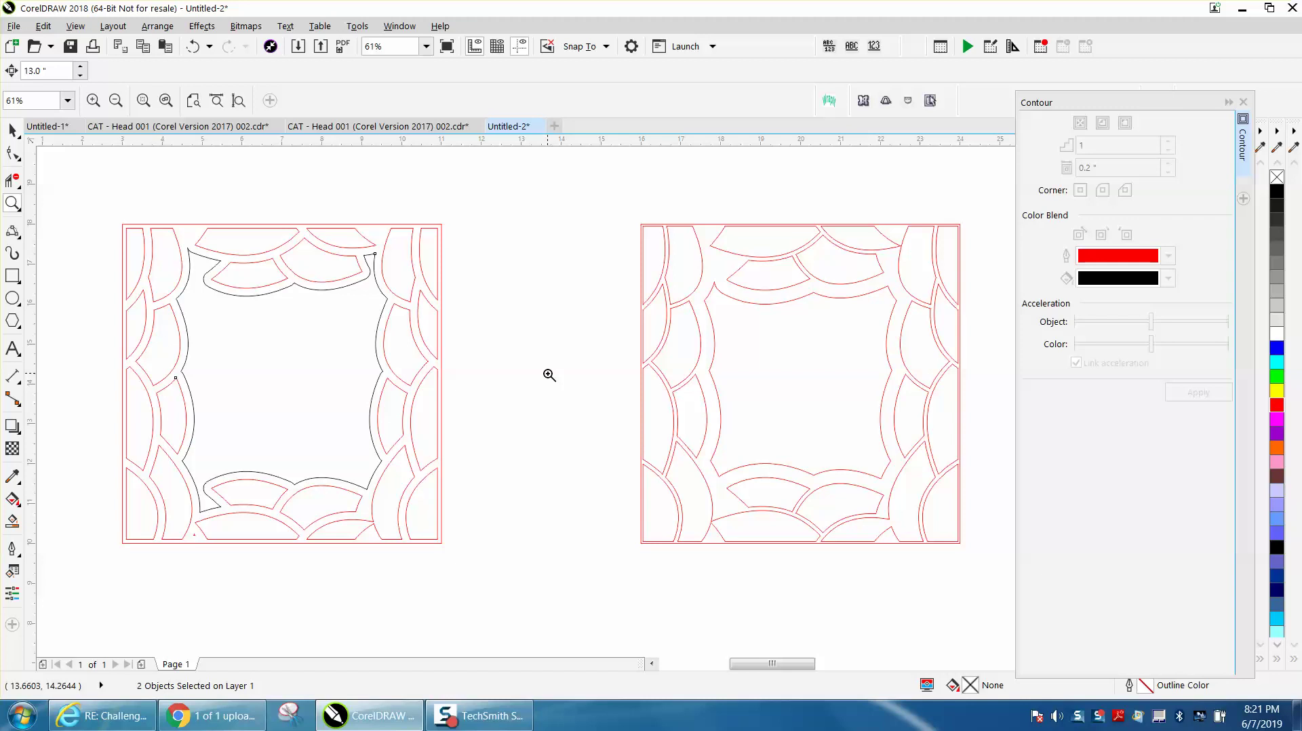
left_click(12, 521)
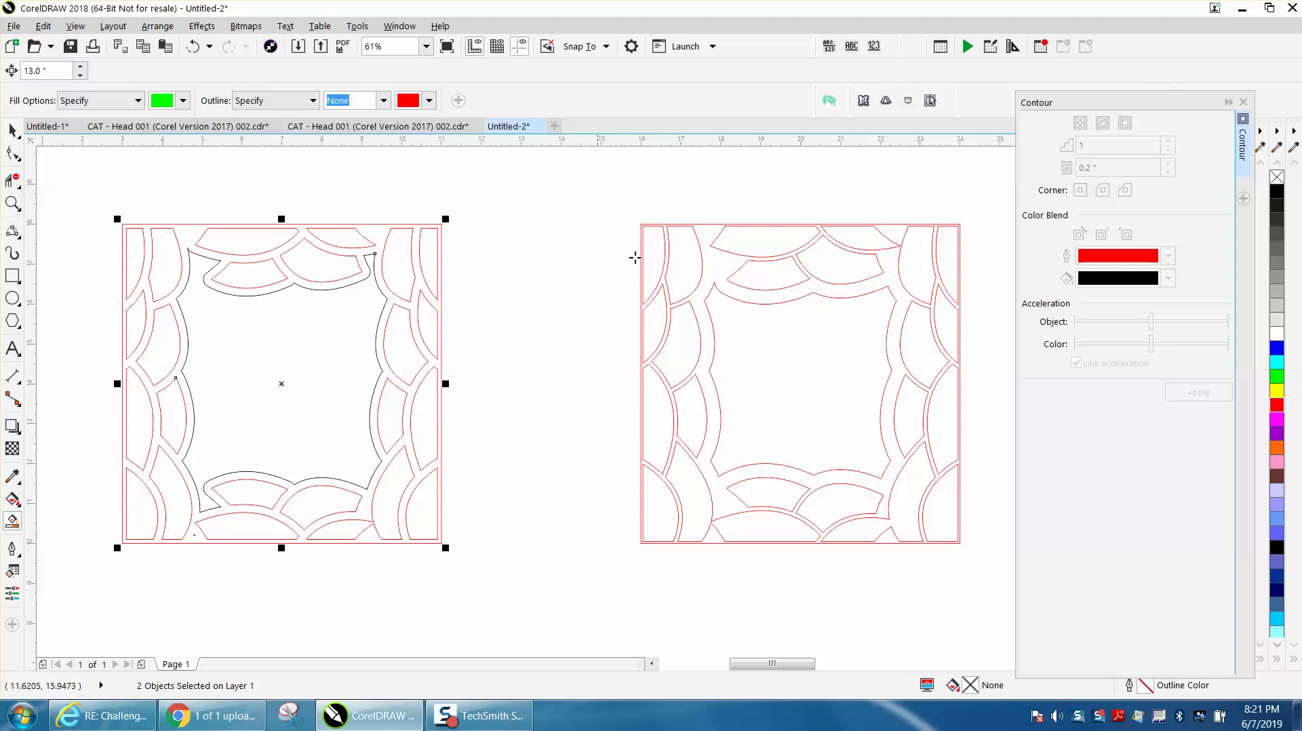
left_click(375, 234)
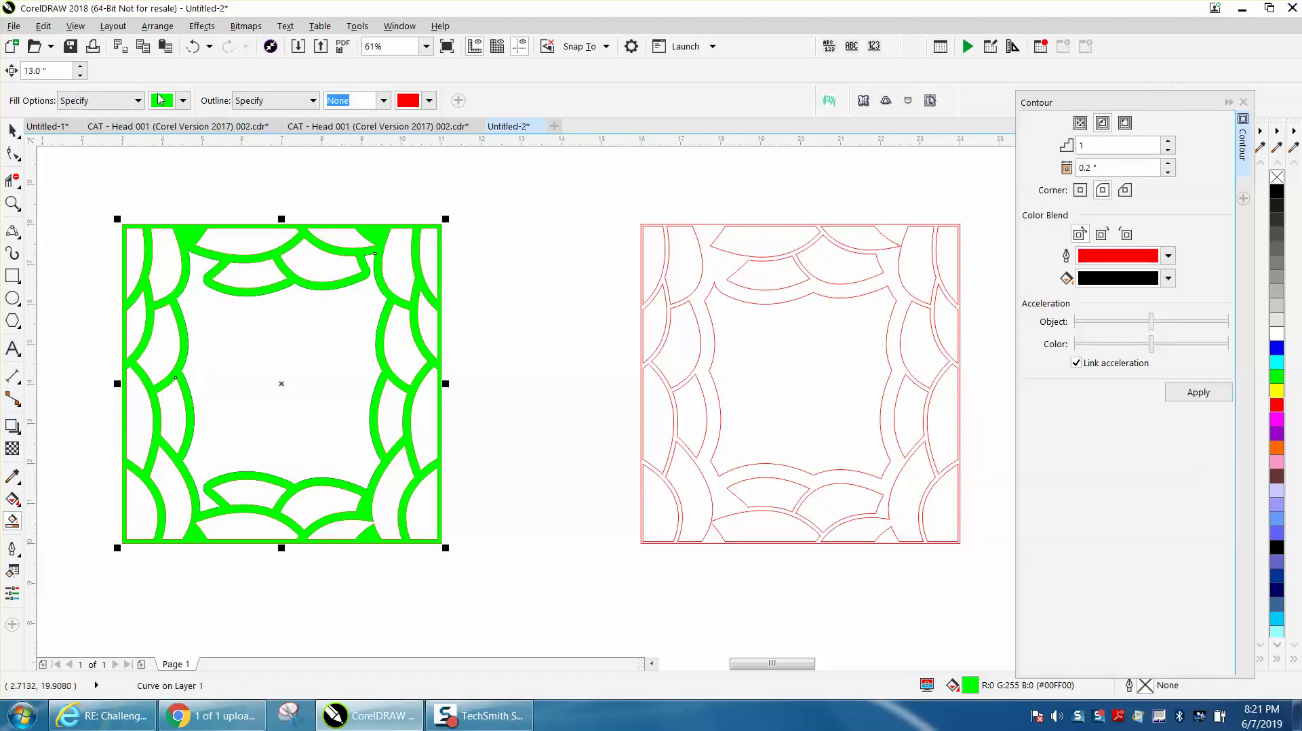
Set the Smart Fill color to Red and fill the border area of the centered frame
left_click(183, 101)
left_click(202, 296)
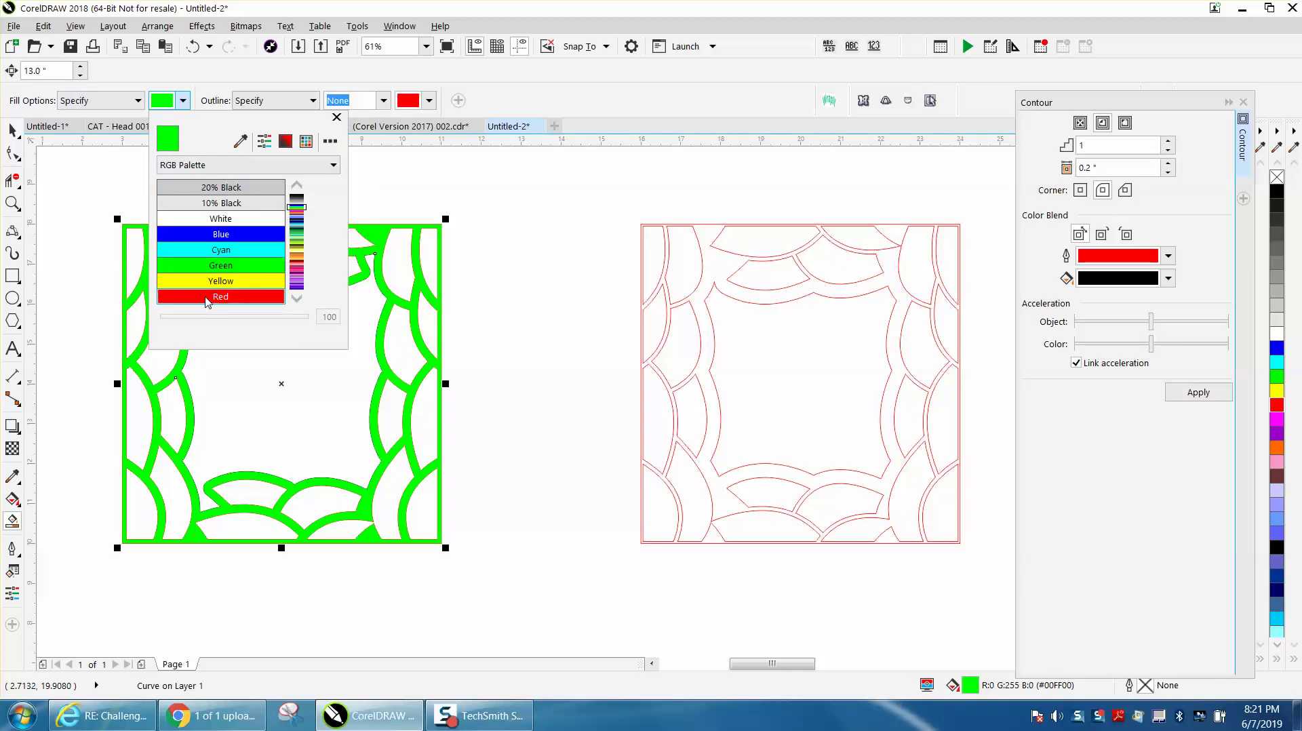
left_click(707, 243)
left_click(706, 243)
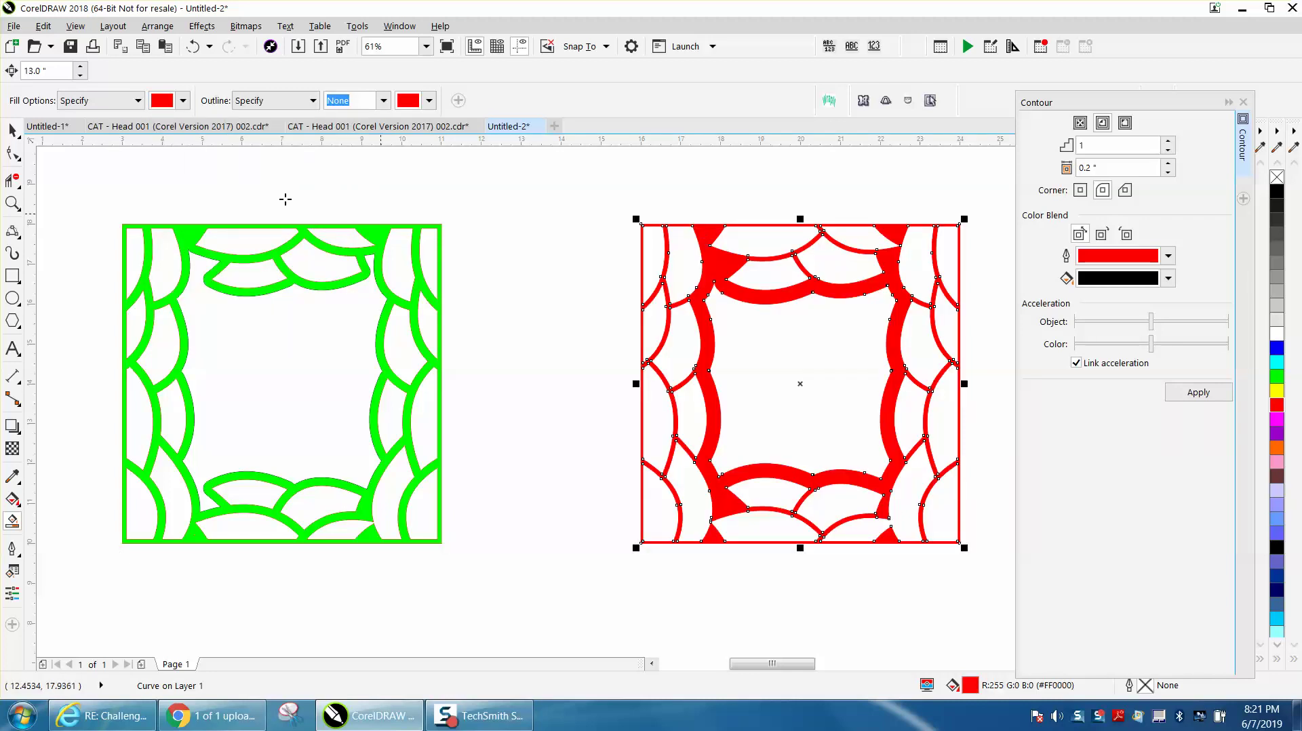
Move the green and red filled borders off their source outlines, placing the red one below the centered frame
left_click(13, 129)
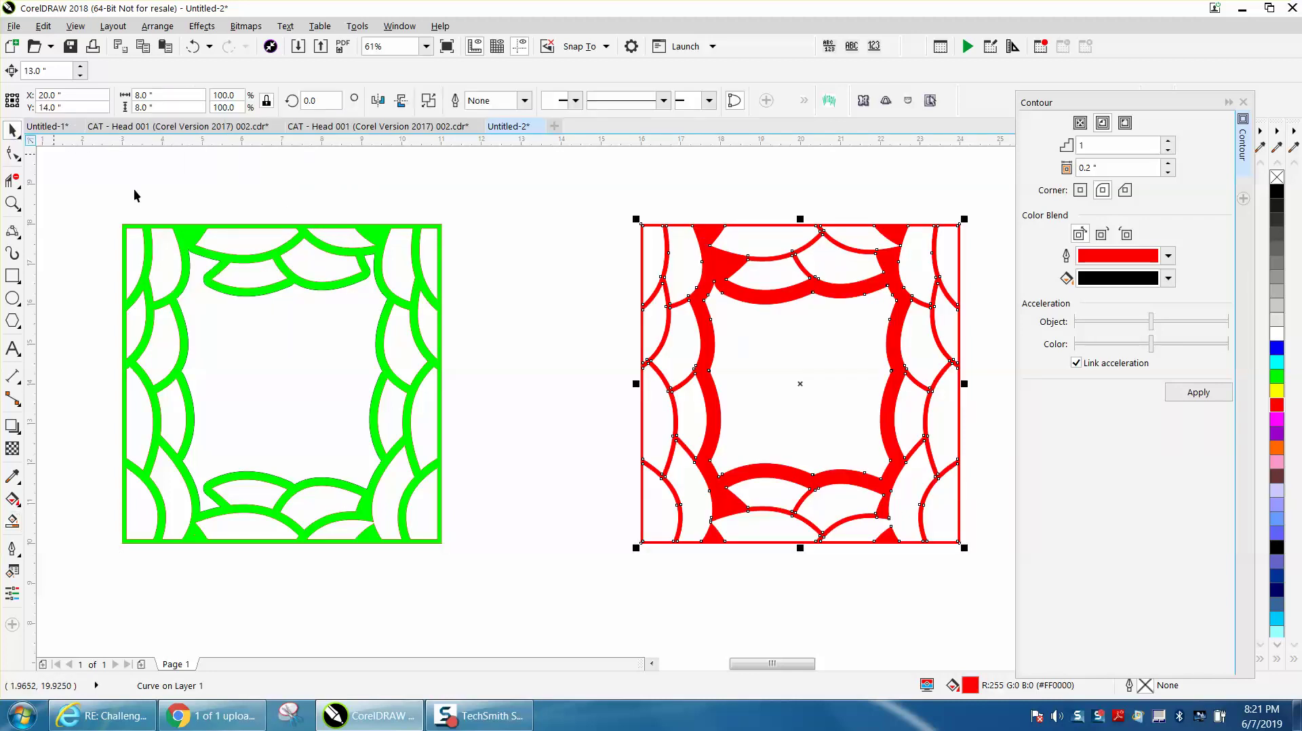
left_click_drag(642, 225, 306, 365)
scroll(699, 260, "down", 3)
left_click_drag(706, 263, 725, 435)
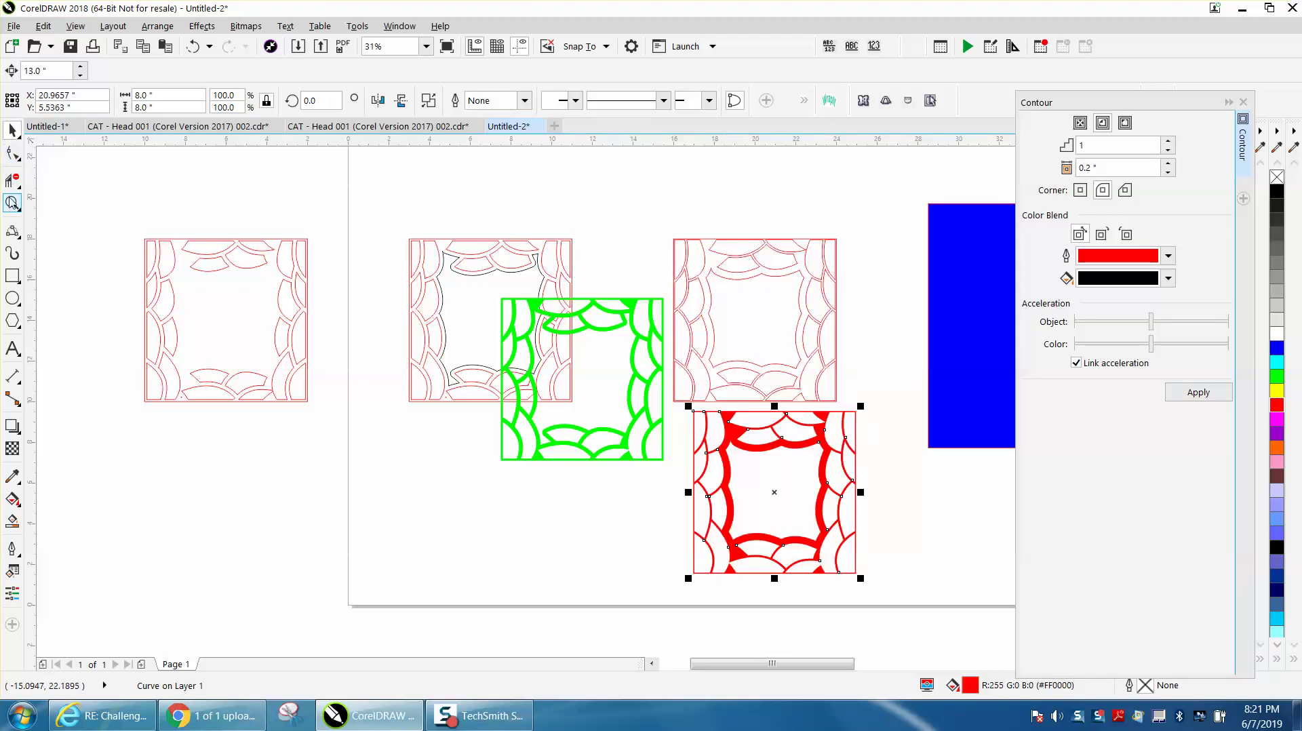
Overlay the green filled border on the red one and compare their inner border widths up close
left_click(12, 202)
left_click_drag(908, 590, 949, 615)
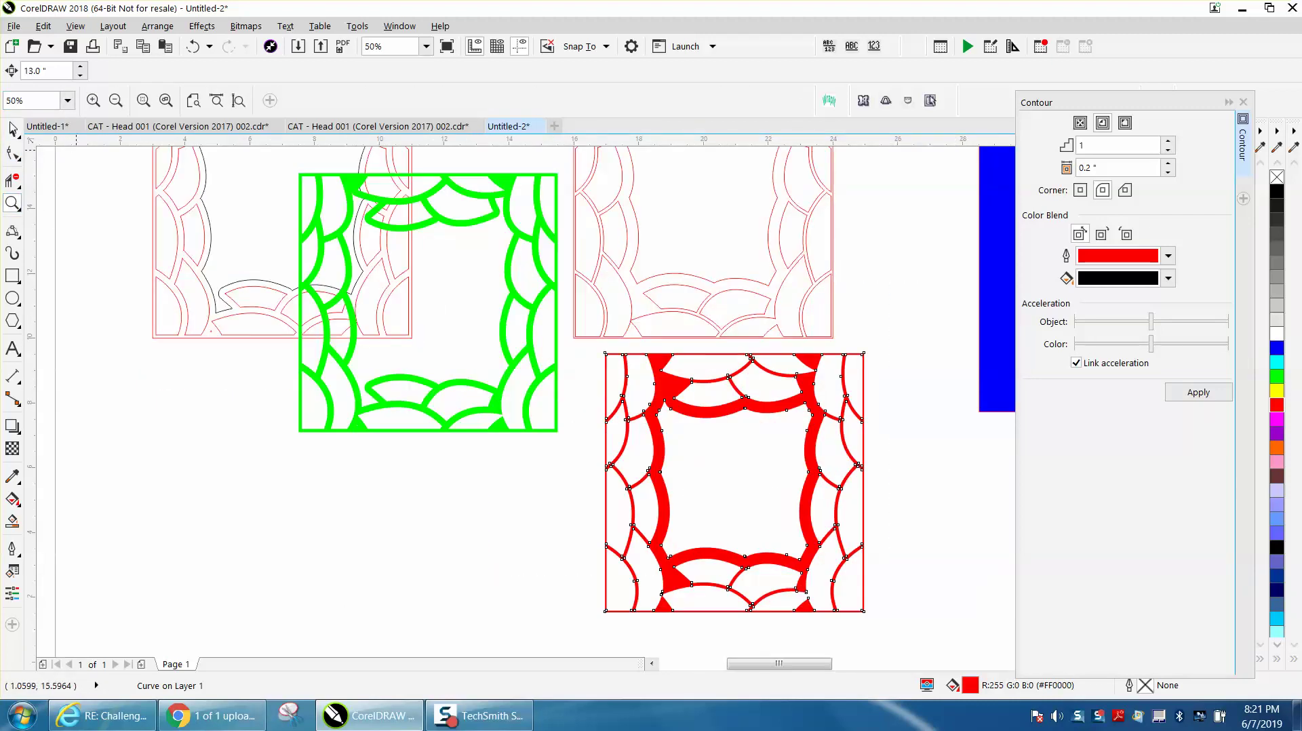
key("space")
left_click_drag(302, 180, 614, 368)
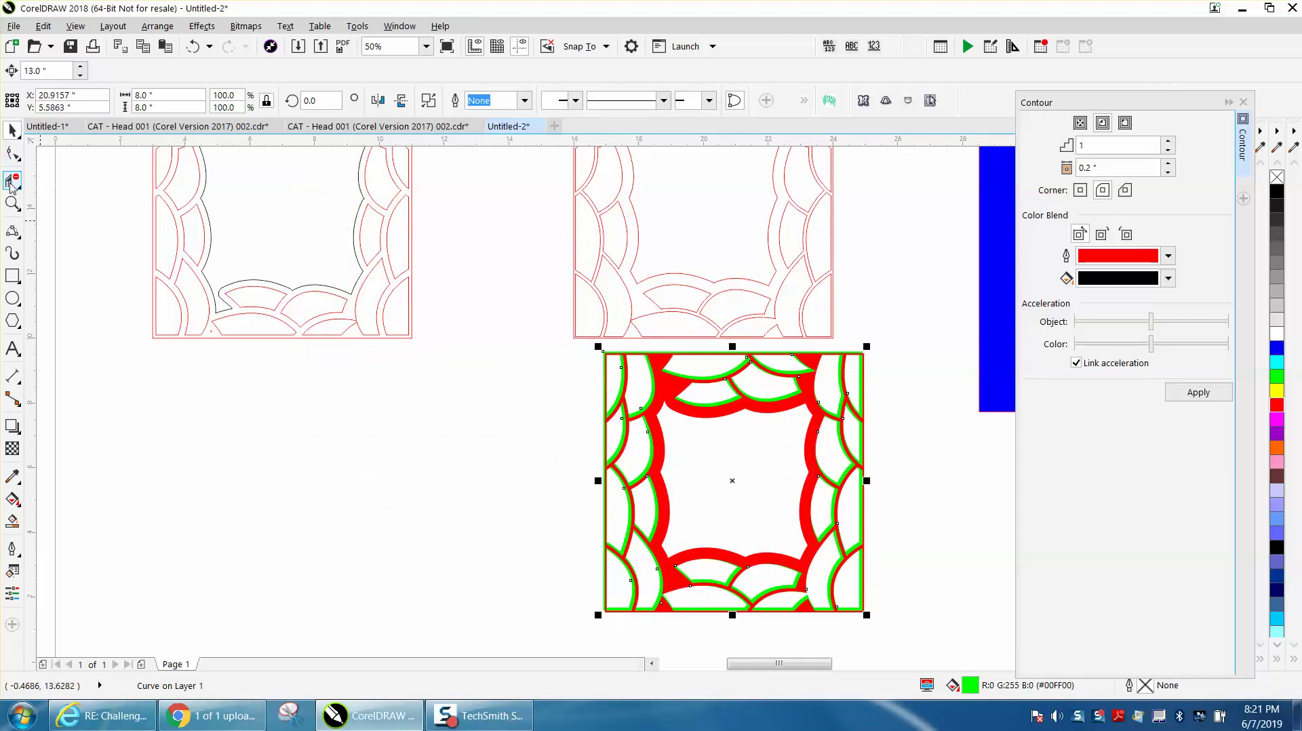
left_click(12, 203)
left_click_drag(881, 495, 882, 494)
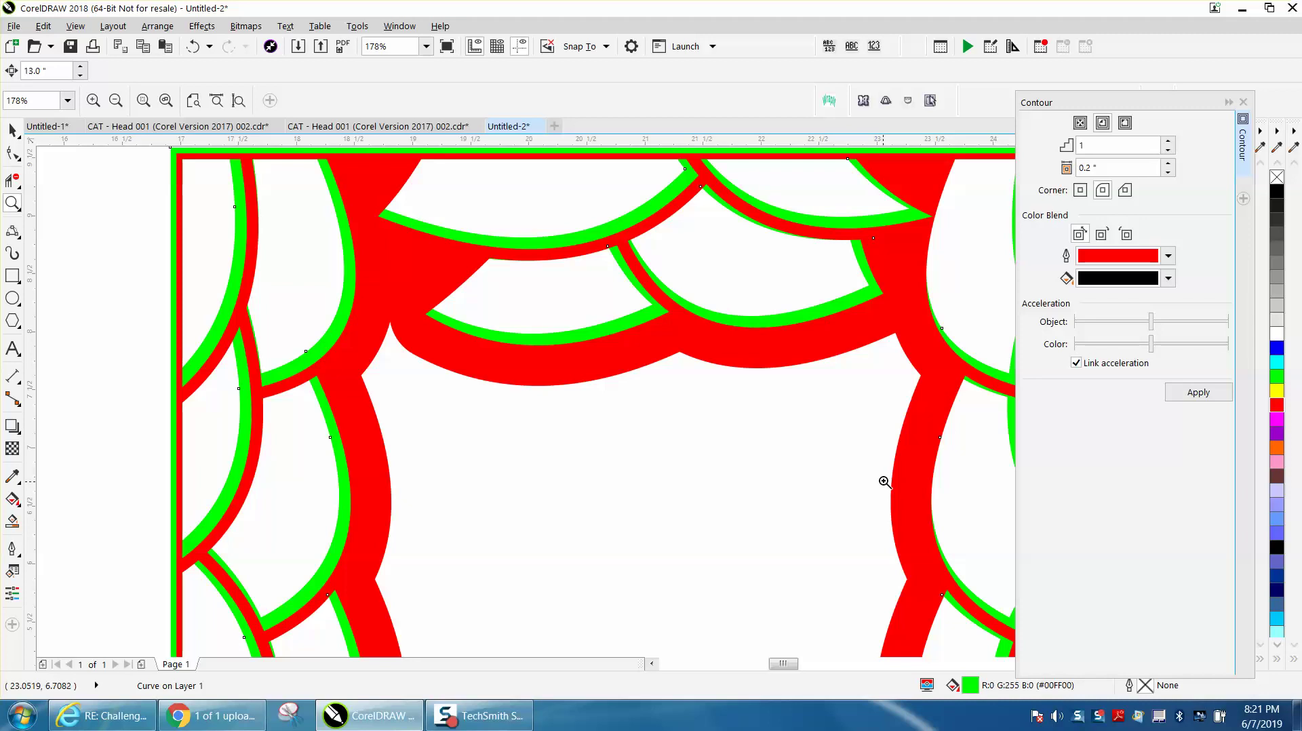
scroll(549, 393, "down", 2)
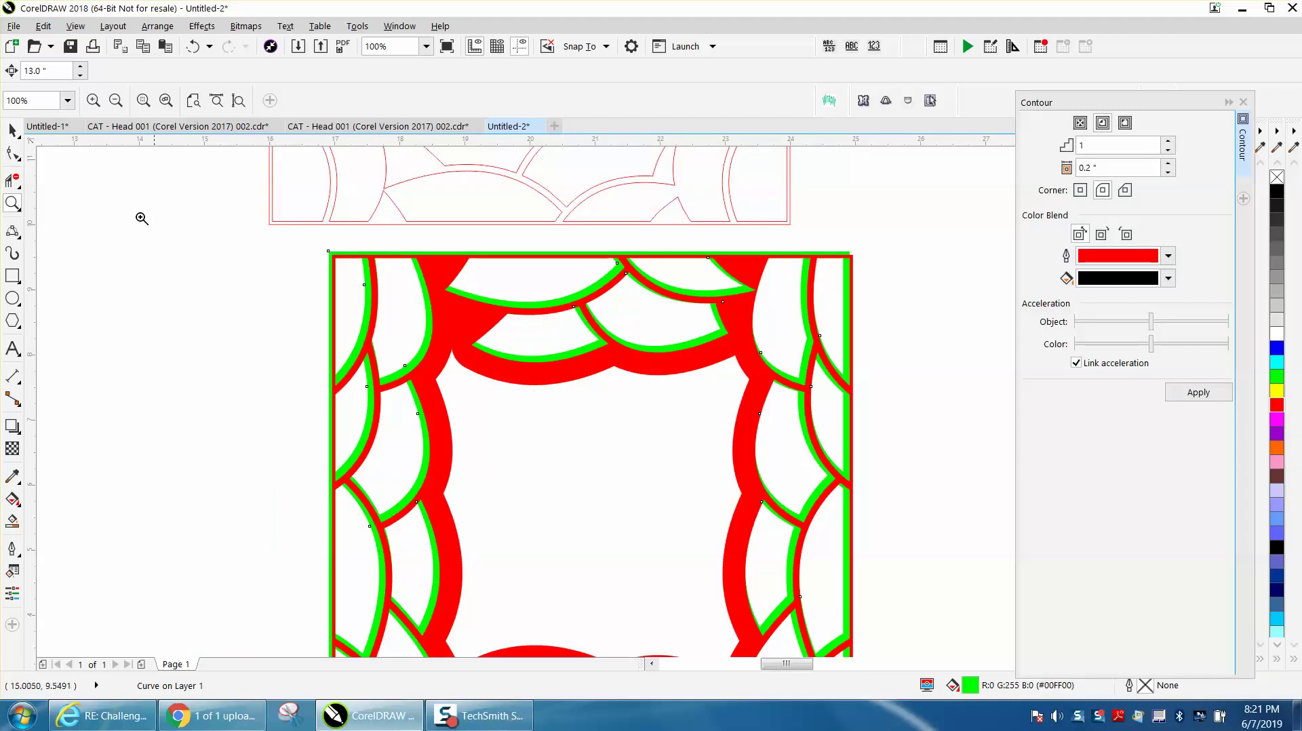
Shift the green filled border slightly so it lines up evenly over the red filled border
left_click(13, 129)
mouse_move(329, 255)
left_mouse_down()
mouse_move(380, 303)
mouse_move(331, 257)
left_mouse_up()
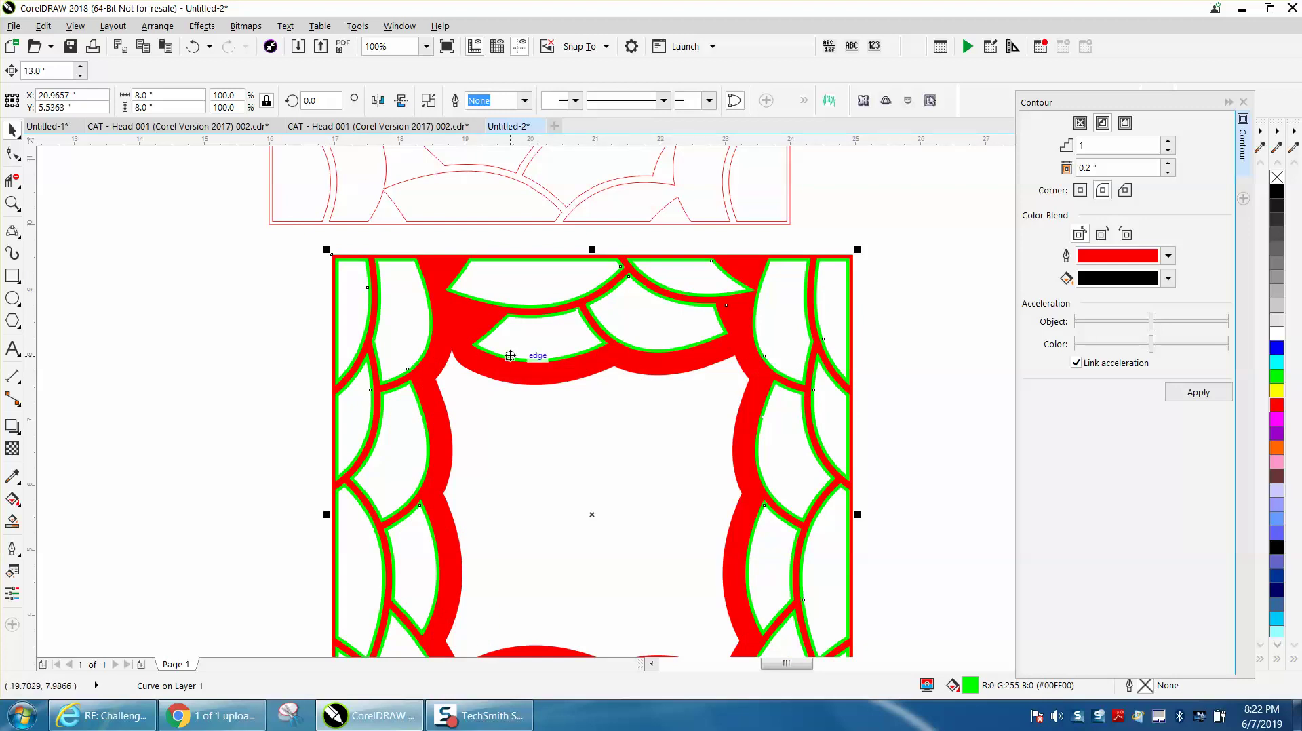
Move the red outline frame off the page center, placing it just below the frame with the black inner curve
scroll(509, 356, "down", 3)
left_click(862, 312)
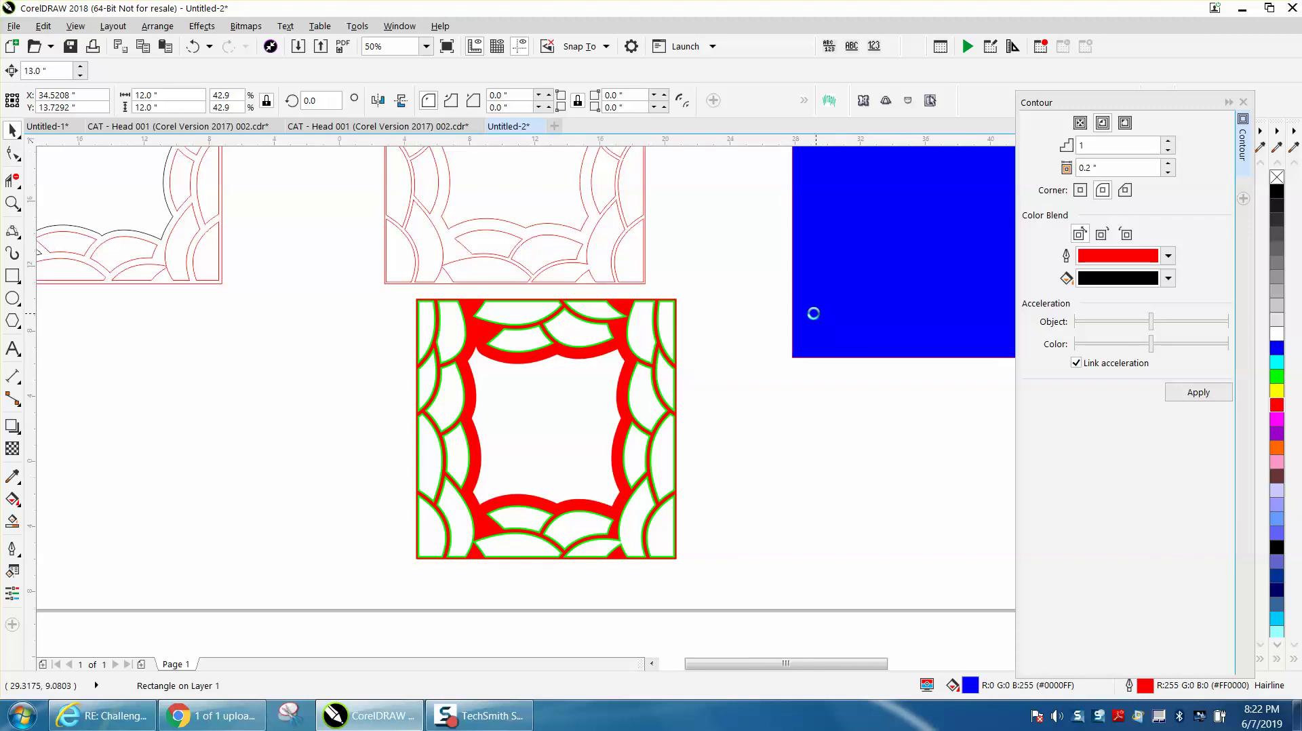
scroll(815, 312, "down", 3)
left_click_drag(572, 166, 742, 299)
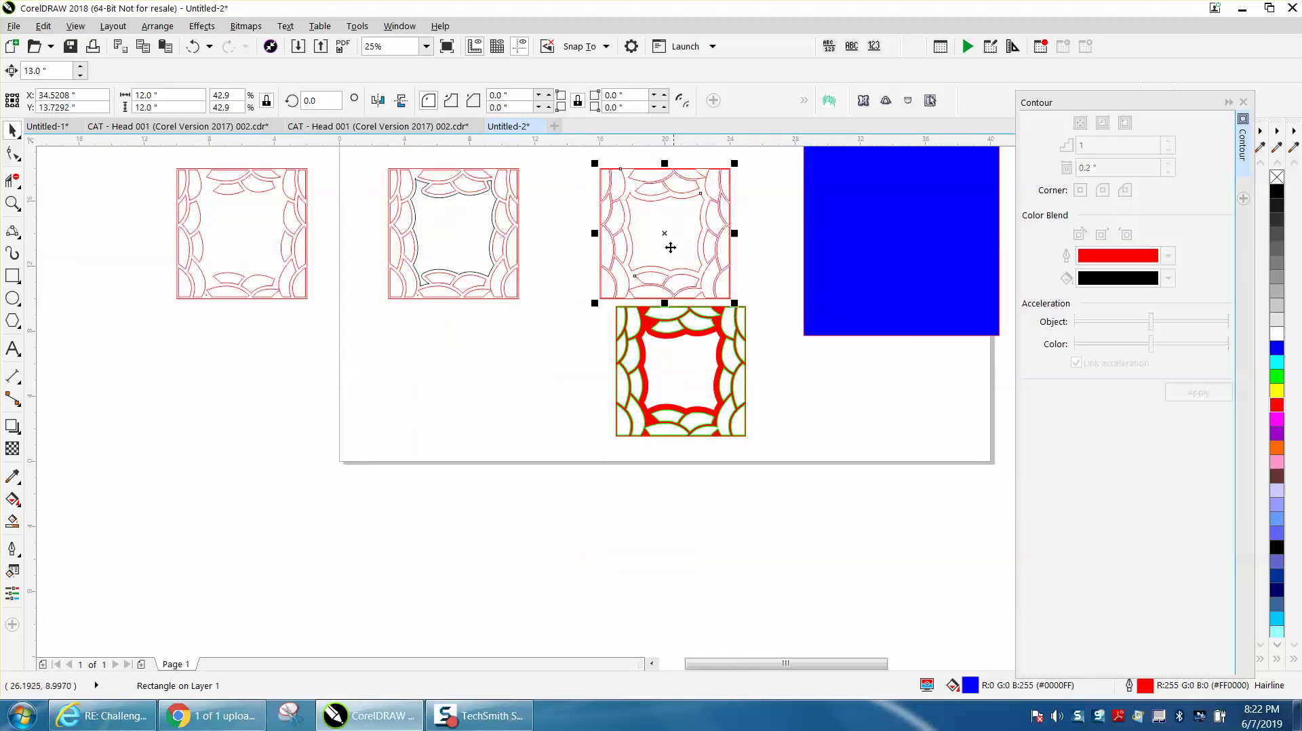
left_click_drag(665, 233, 463, 364)
Center the overlaid green and red borders on the page, and center the blue rectangle behind them as a background
left_click_drag(607, 293, 767, 447)
key("p")
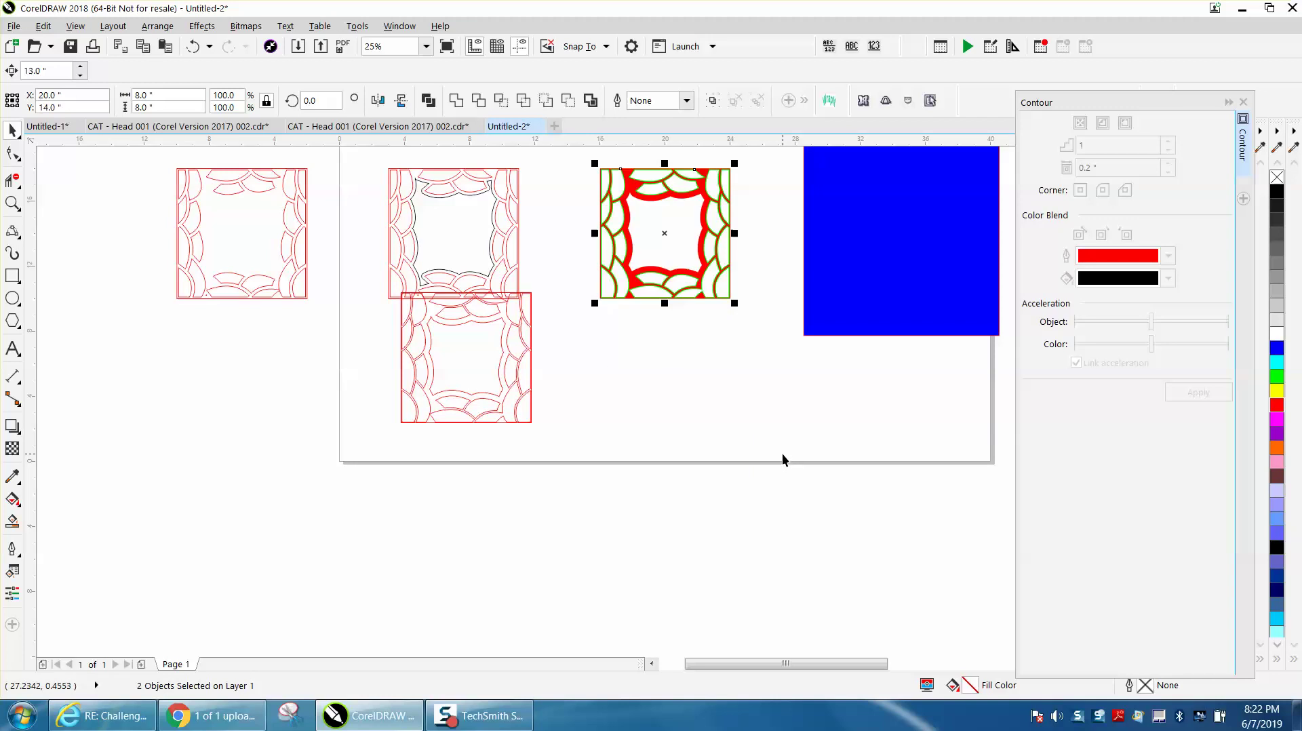
left_click(875, 317)
key("p")
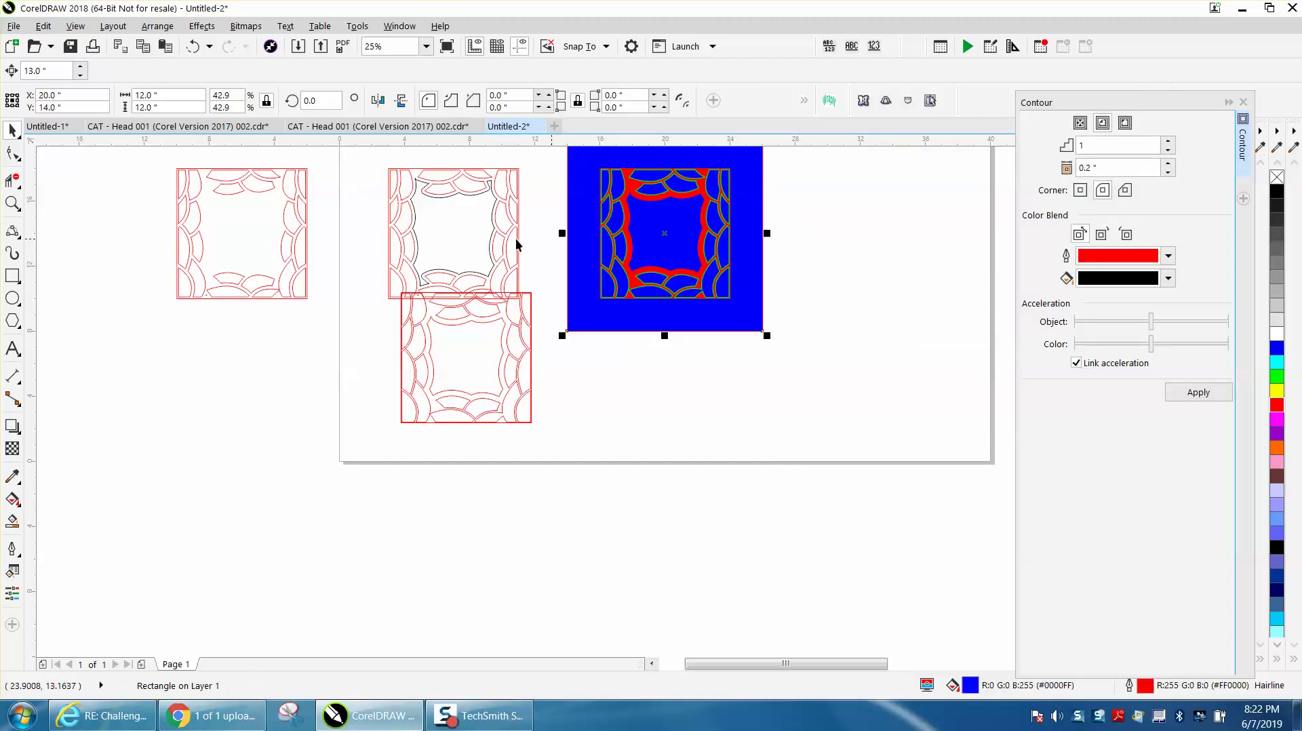
Examine the overlaid borders against the blue background, comparing the green and red line widths at the corners and along the inner border
left_click(17, 185)
left_click(18, 207)
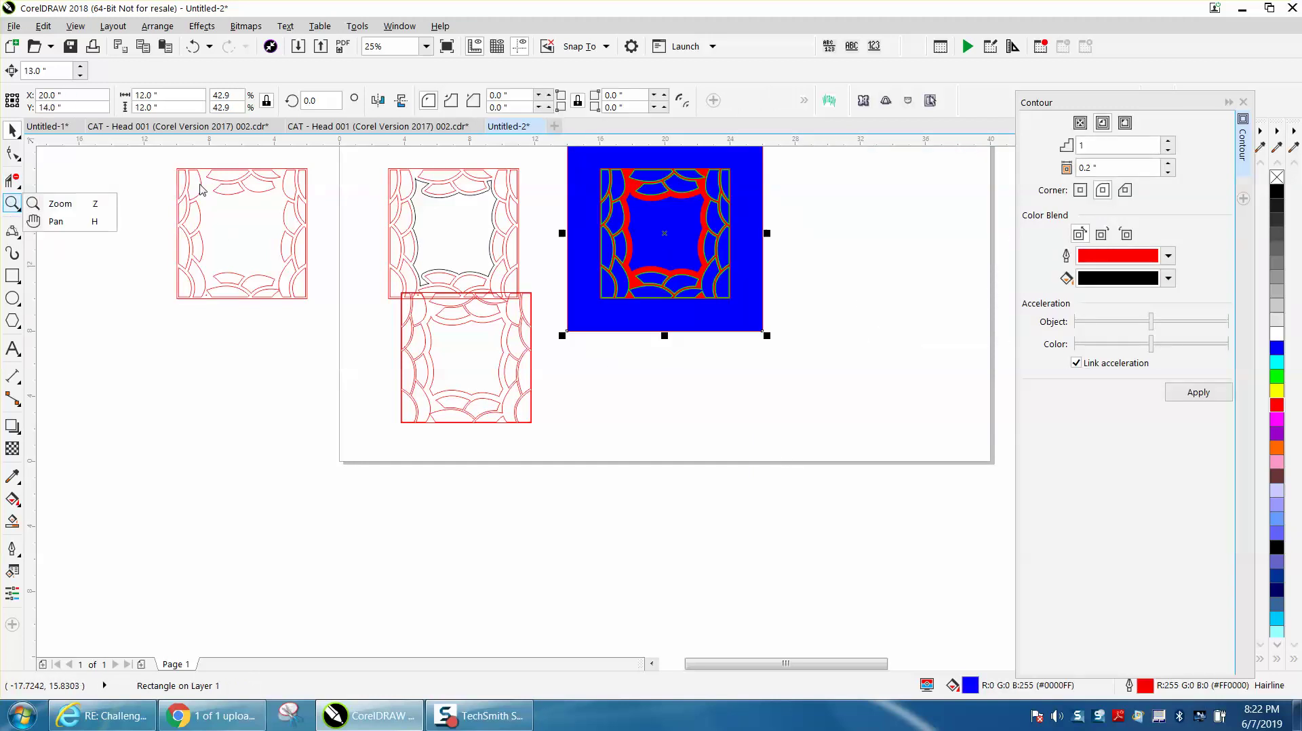
left_click(79, 204)
left_click_drag(560, 171, 830, 362)
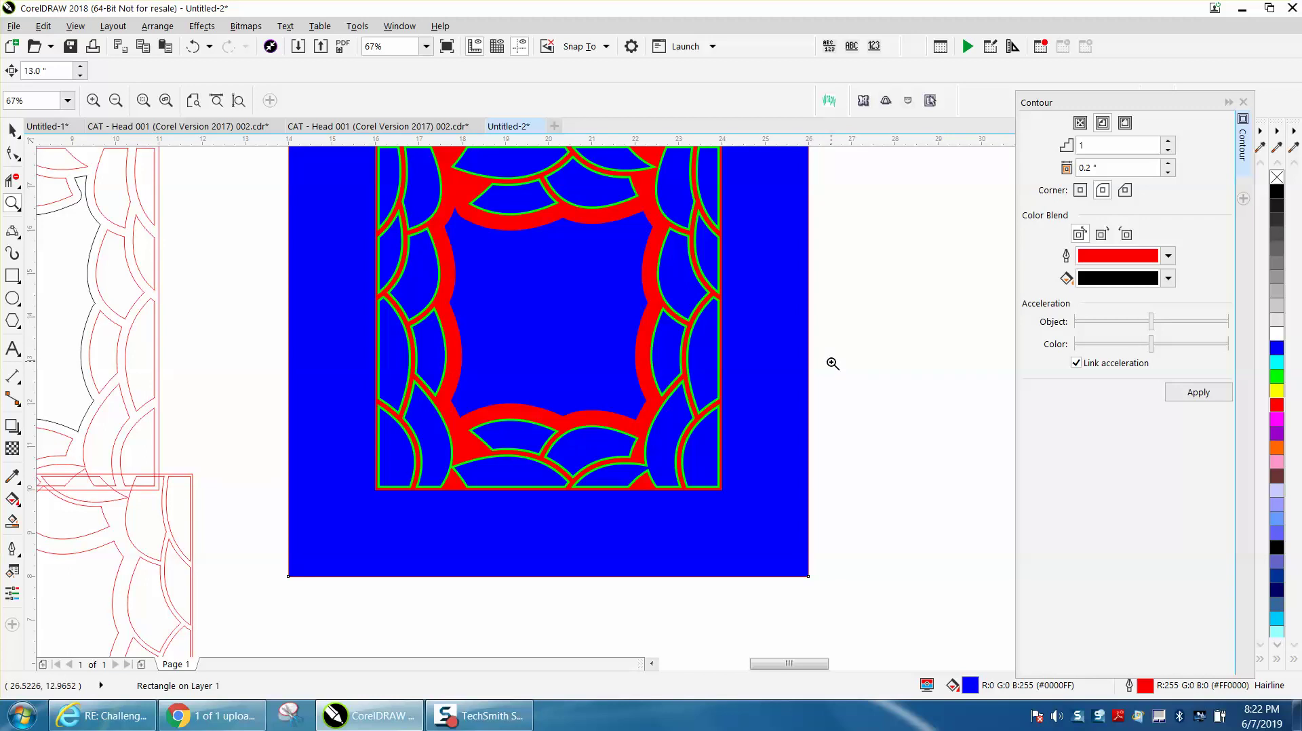
scroll(531, 226, "down", 2)
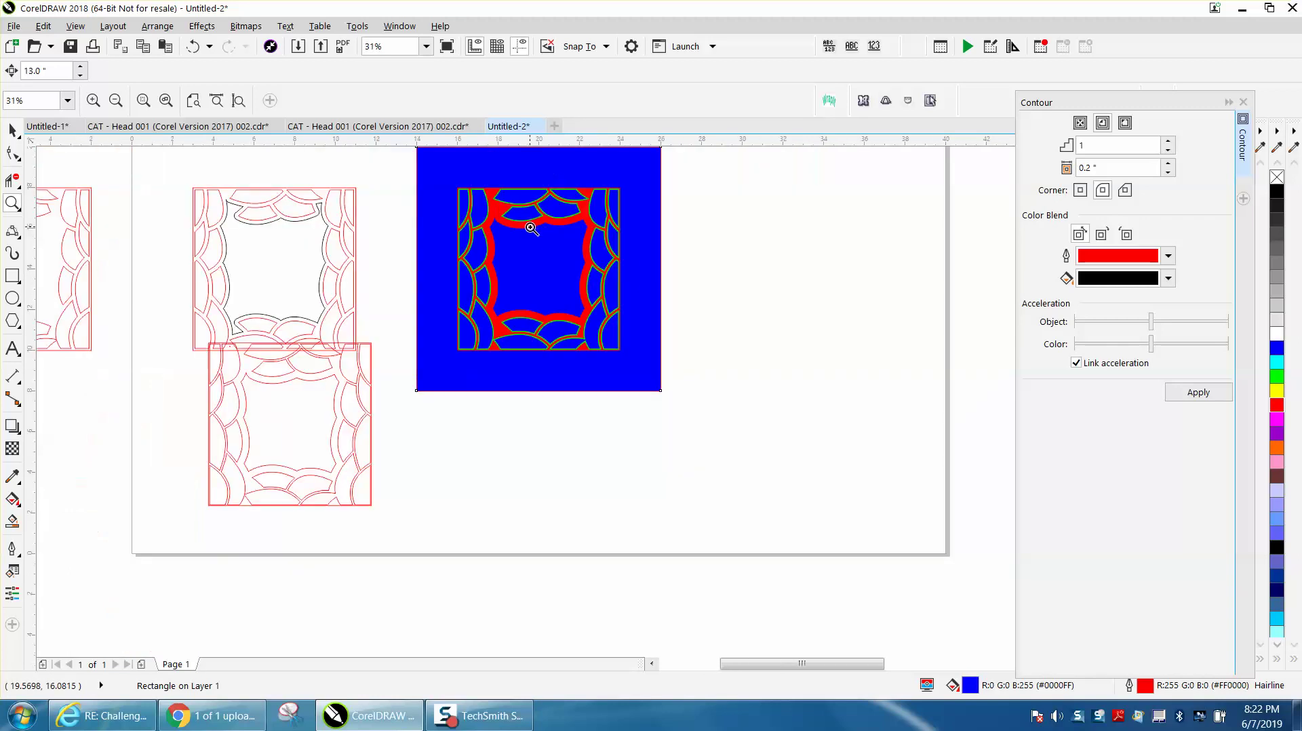
left_click_drag(454, 182, 498, 227)
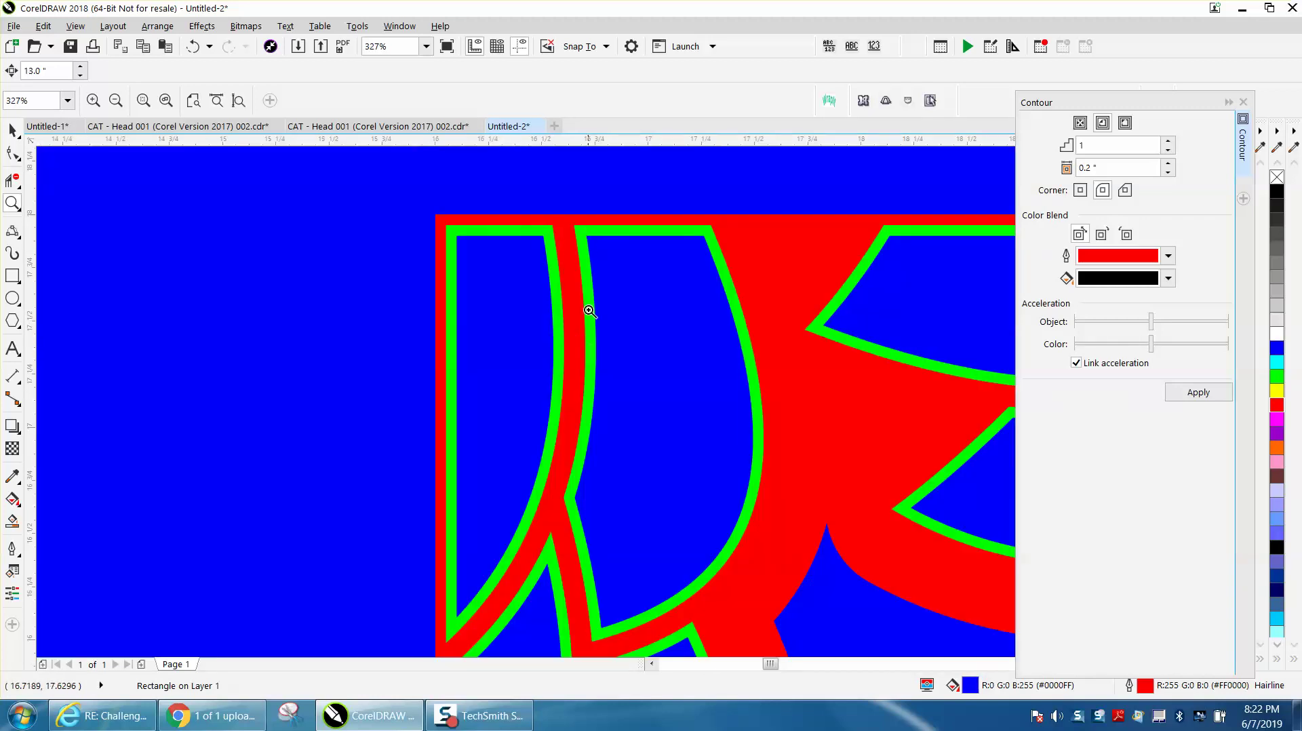
scroll(702, 301, "down", 2)
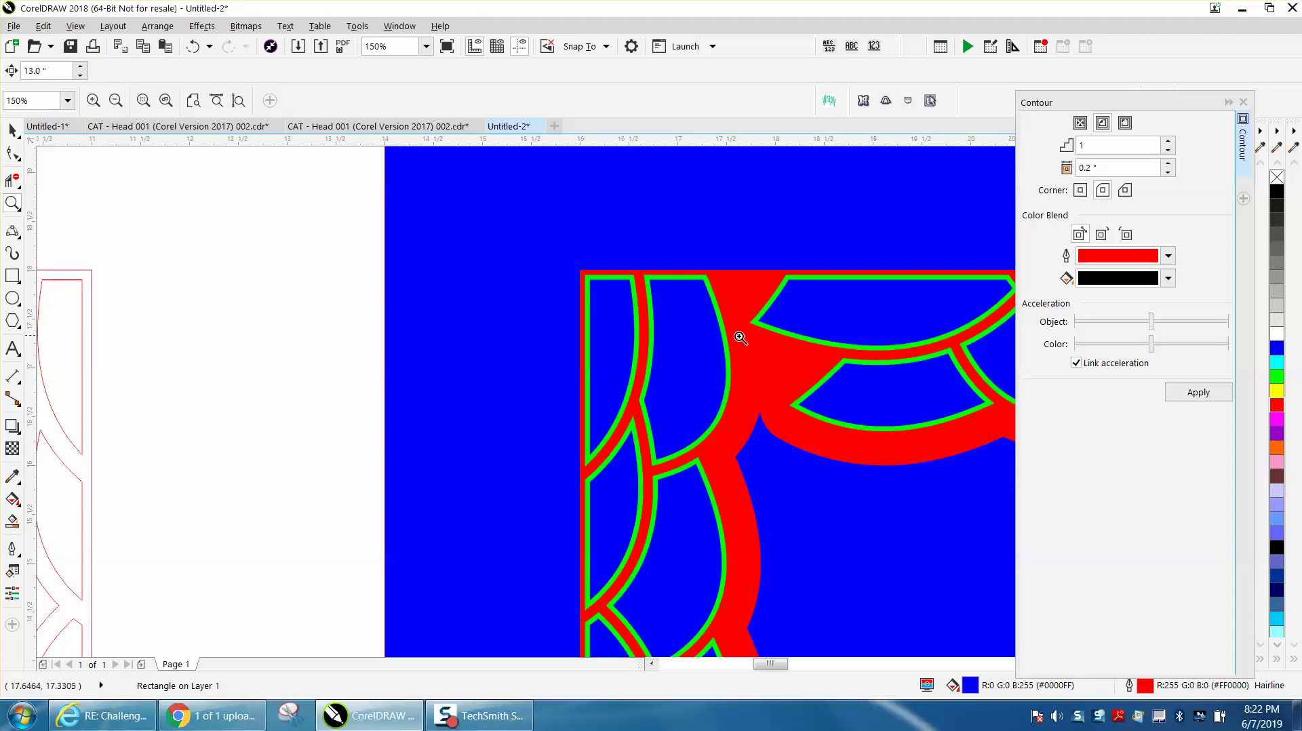
scroll(746, 344, "down", 2)
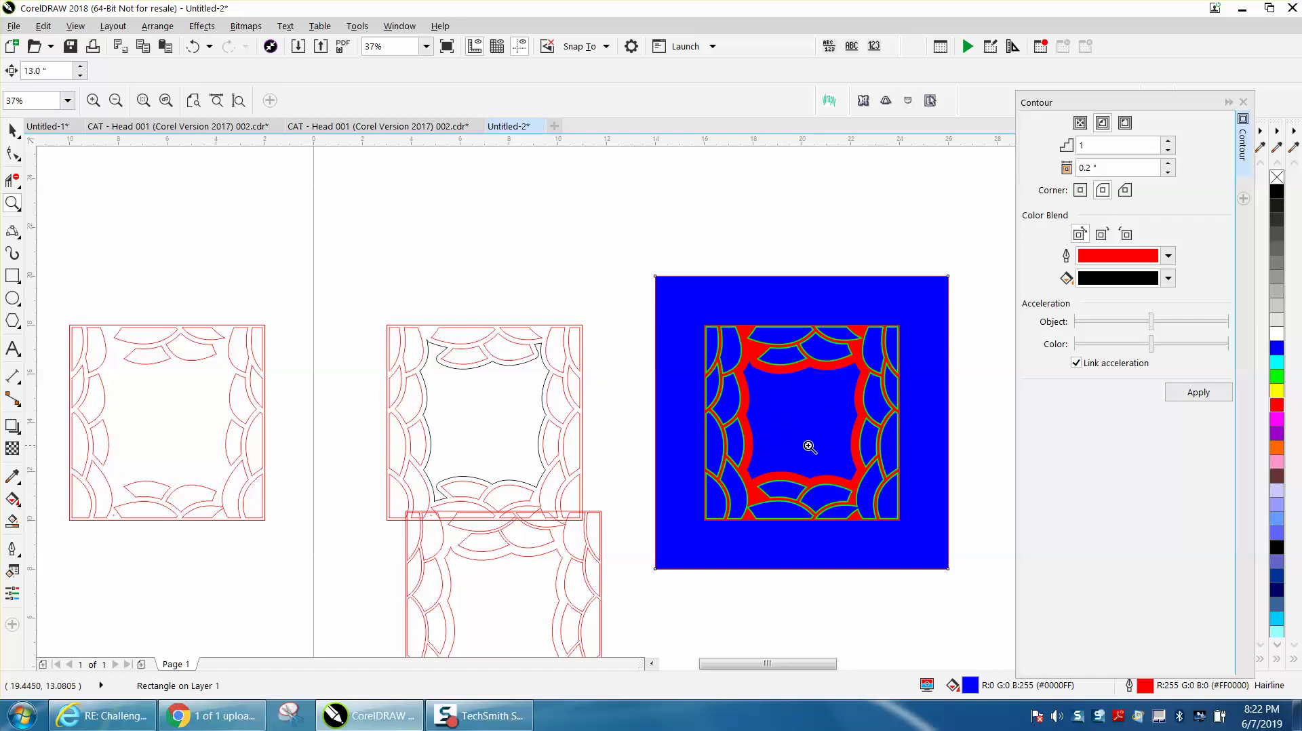
left_click_drag(656, 284, 951, 573)
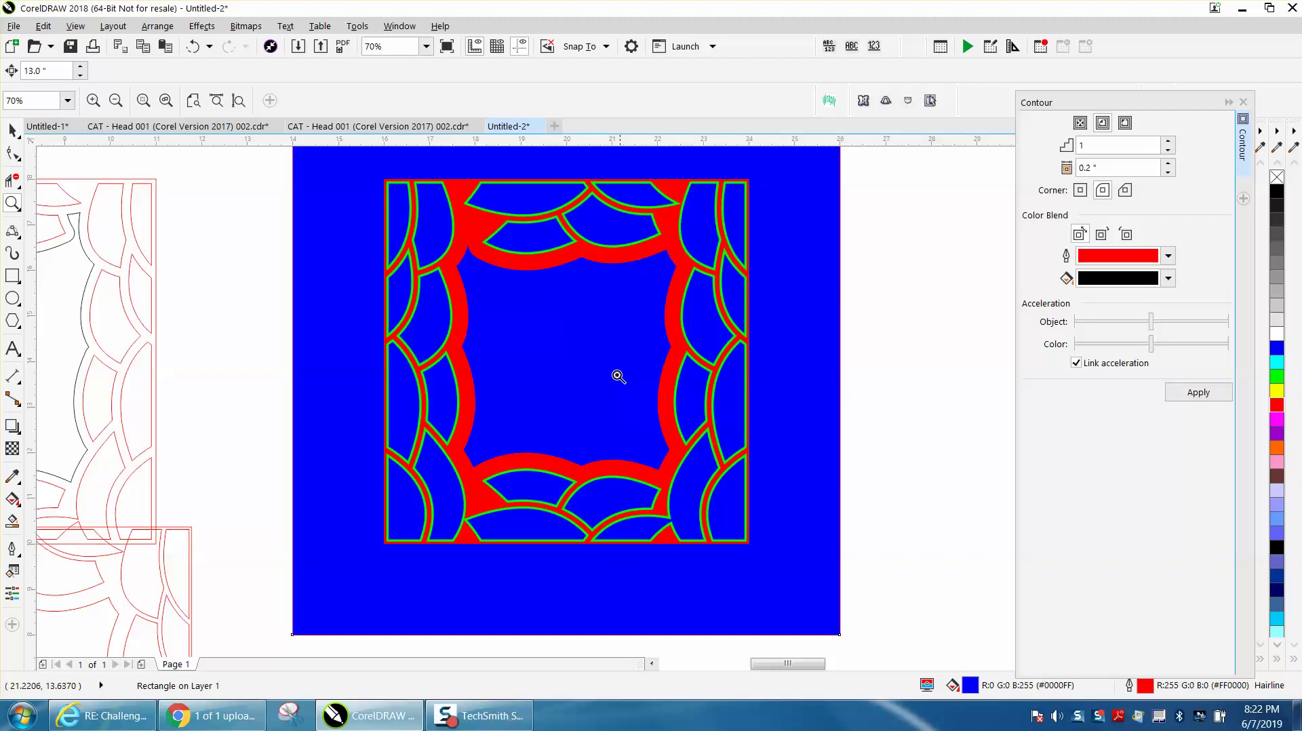
scroll(582, 355, "down", 6)
left_click_drag(710, 324, 790, 384)
scroll(663, 372, "down", 2)
scroll(650, 372, "down", 2)
left_click_drag(458, 352, 513, 394)
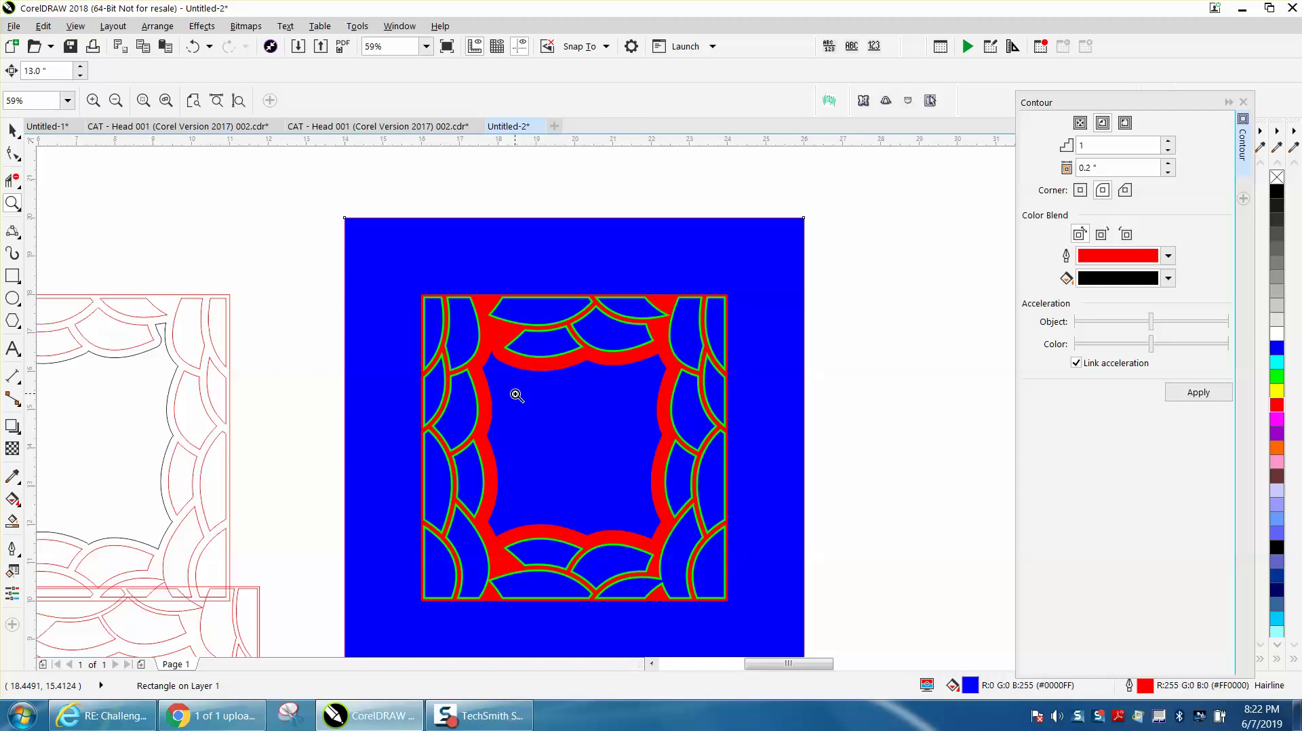